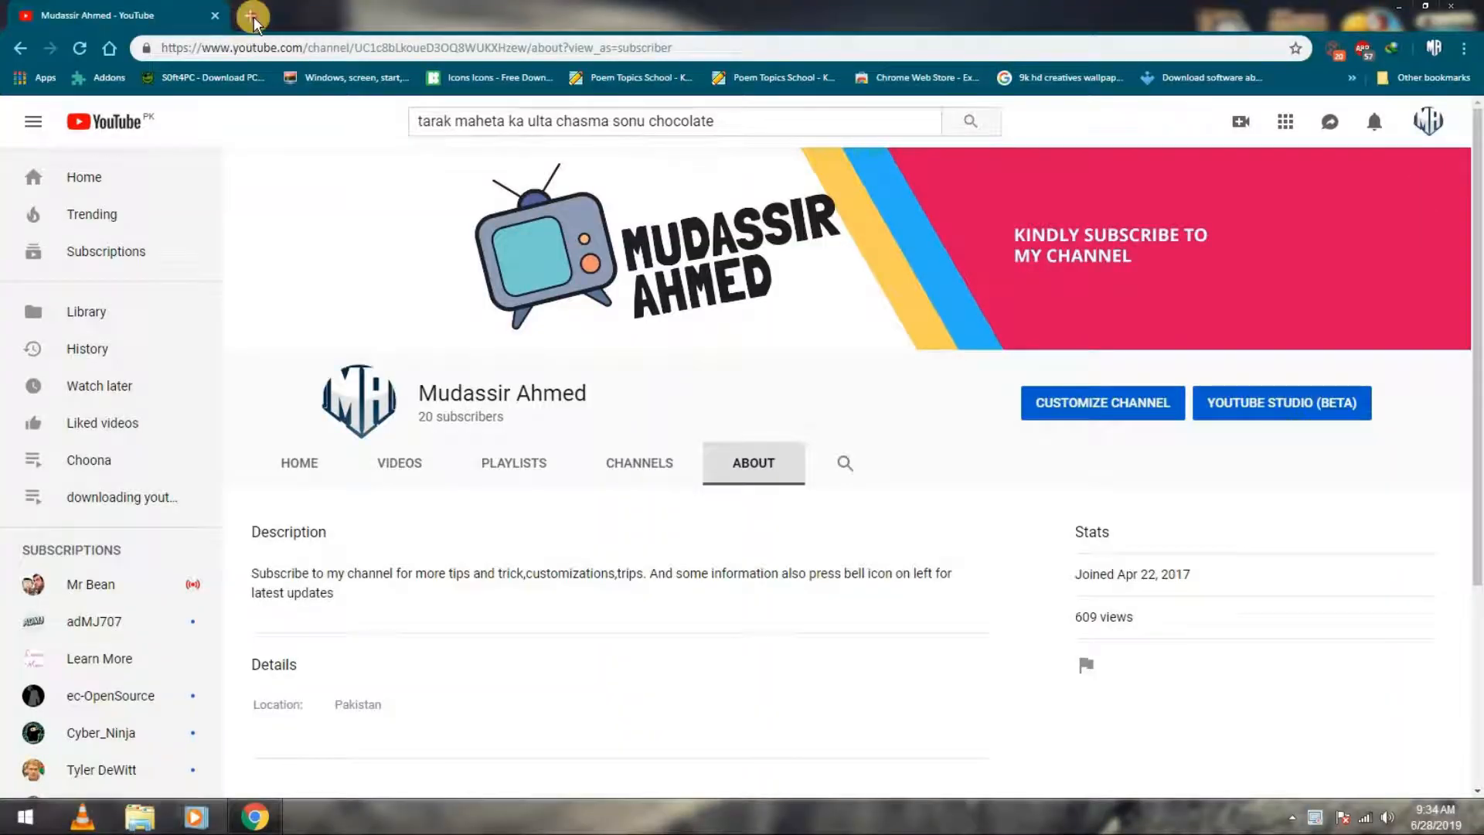
Open Google in a new browser tab and search for twitter
{"action": "type", "text": "g"}
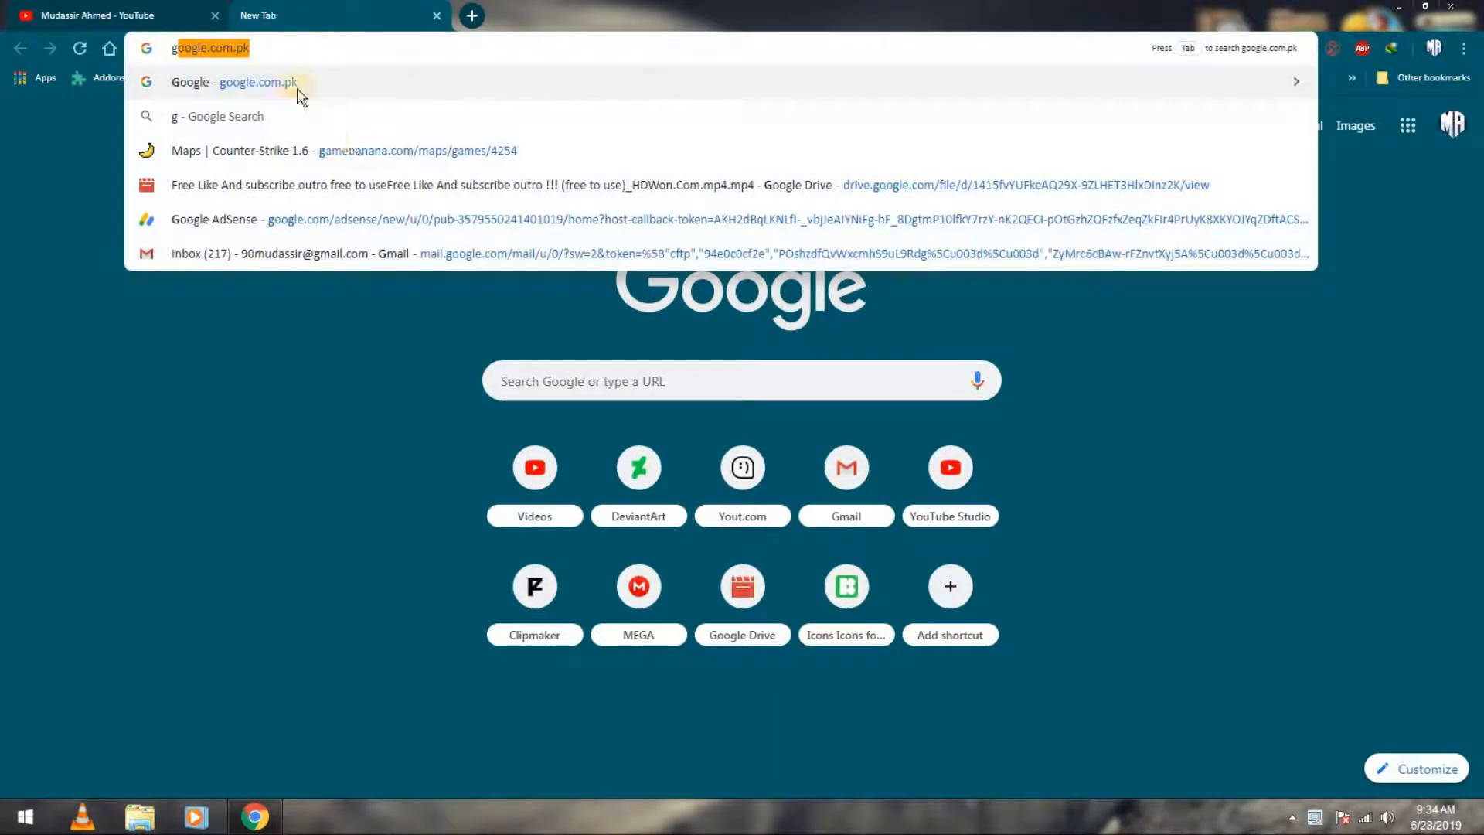
{"action": "left_click", "coordinate": [256, 78]}
{"action": "left_click", "coordinate": [609, 420]}
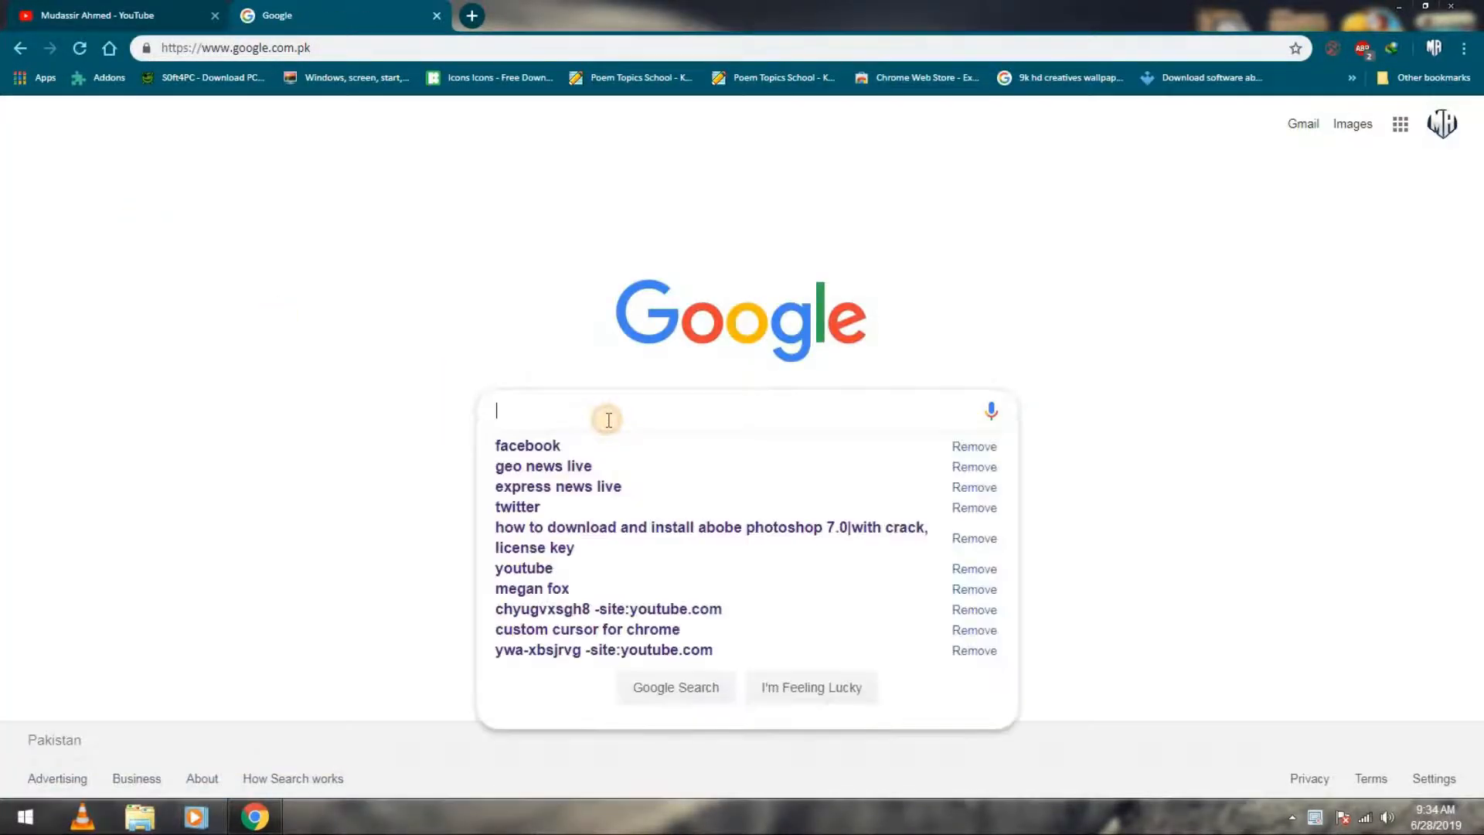
{"action": "type", "text": "twitte"}
{"action": "left_click", "coordinate": [606, 445]}
{"action": "scroll", "coordinate": [735, 348], "scroll_direction": "down", "scroll_amount": 5}
{"action": "scroll", "coordinate": [736, 347], "scroll_direction": "up", "scroll_amount": 5}
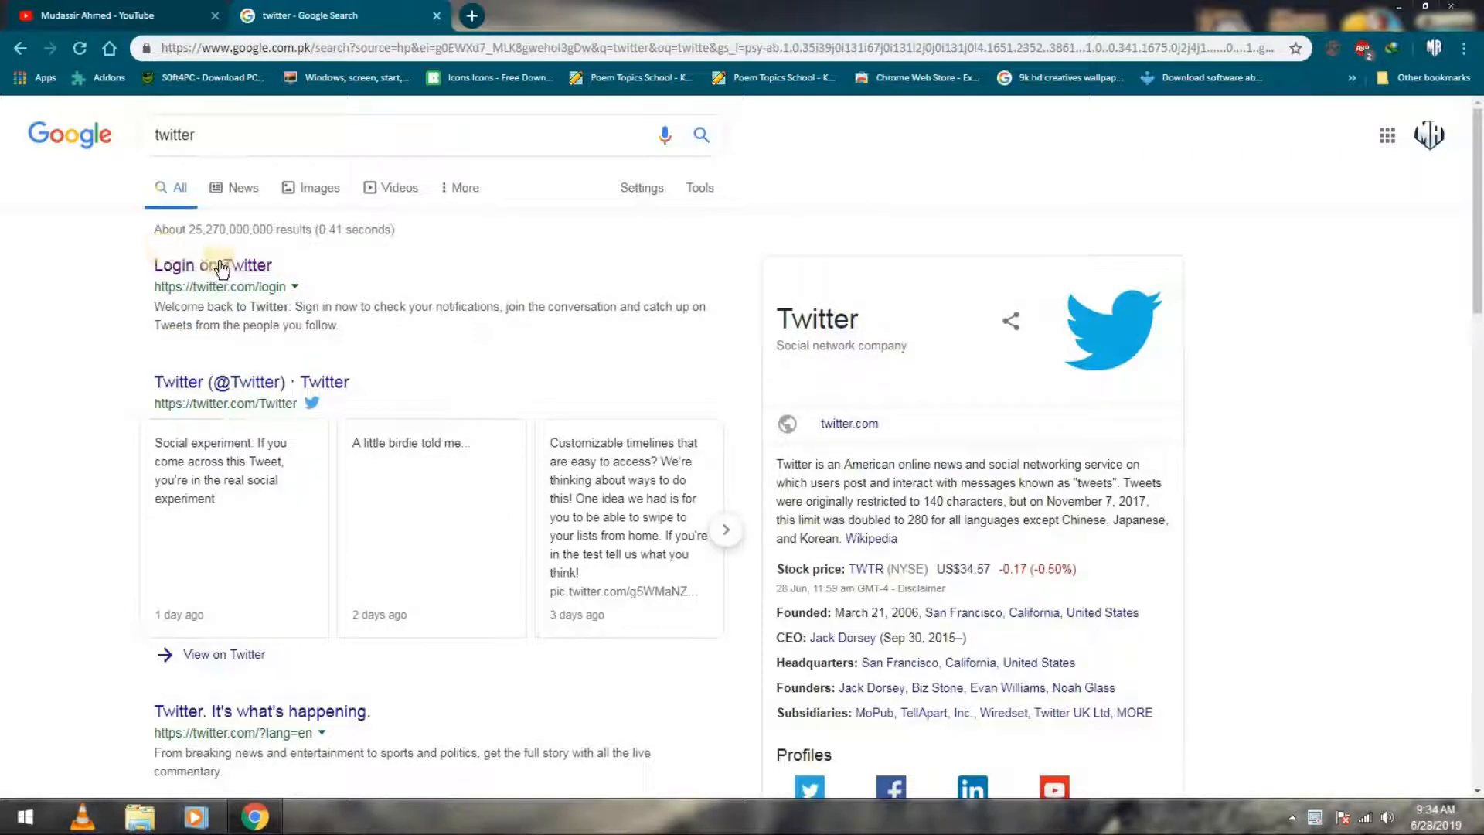
Open the Login on Twitter search result and start signing up for a new account
{"action": "left_click", "coordinate": [220, 268]}
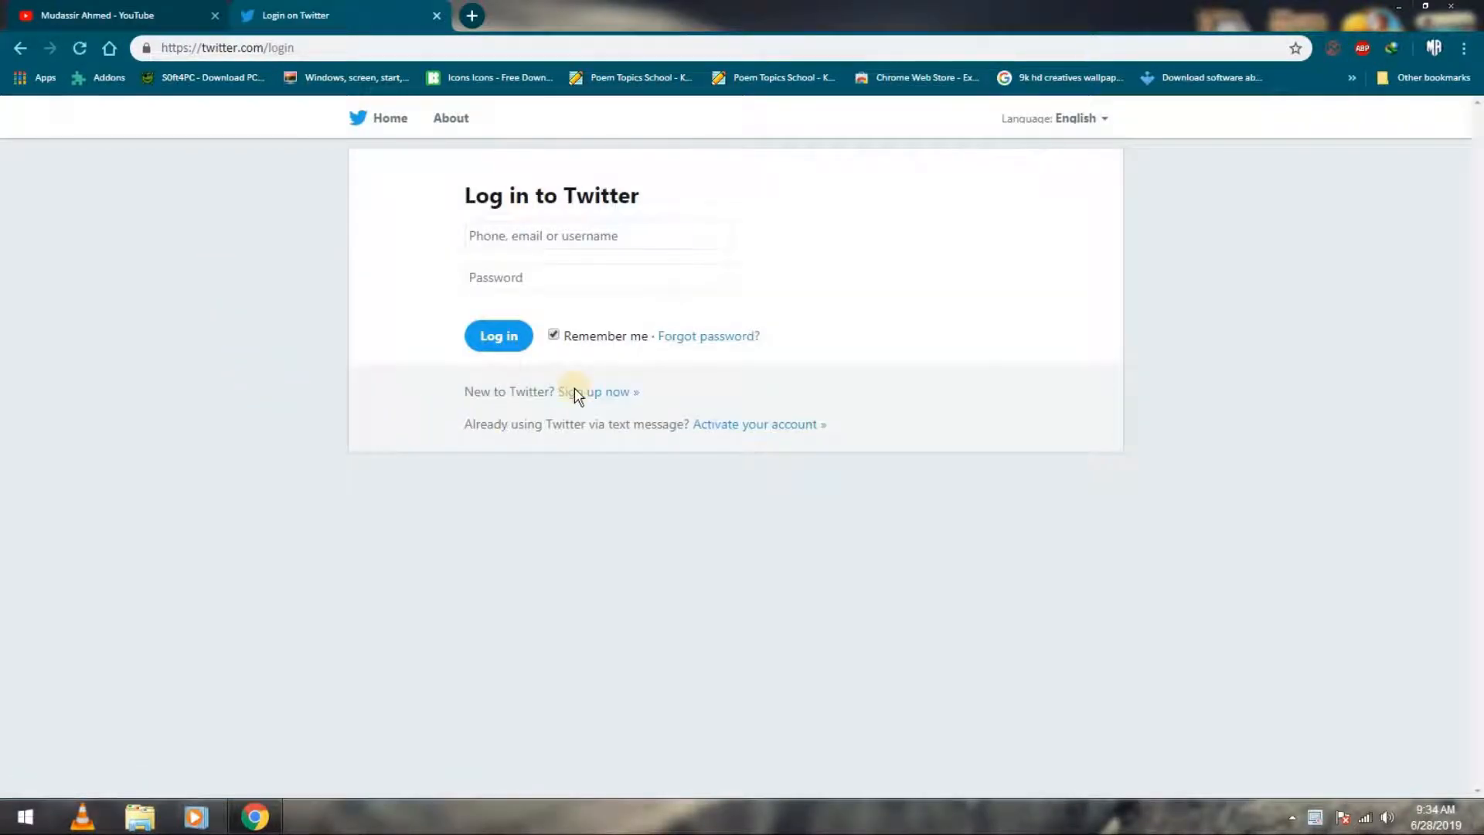
{"action": "left_click", "coordinate": [569, 238]}
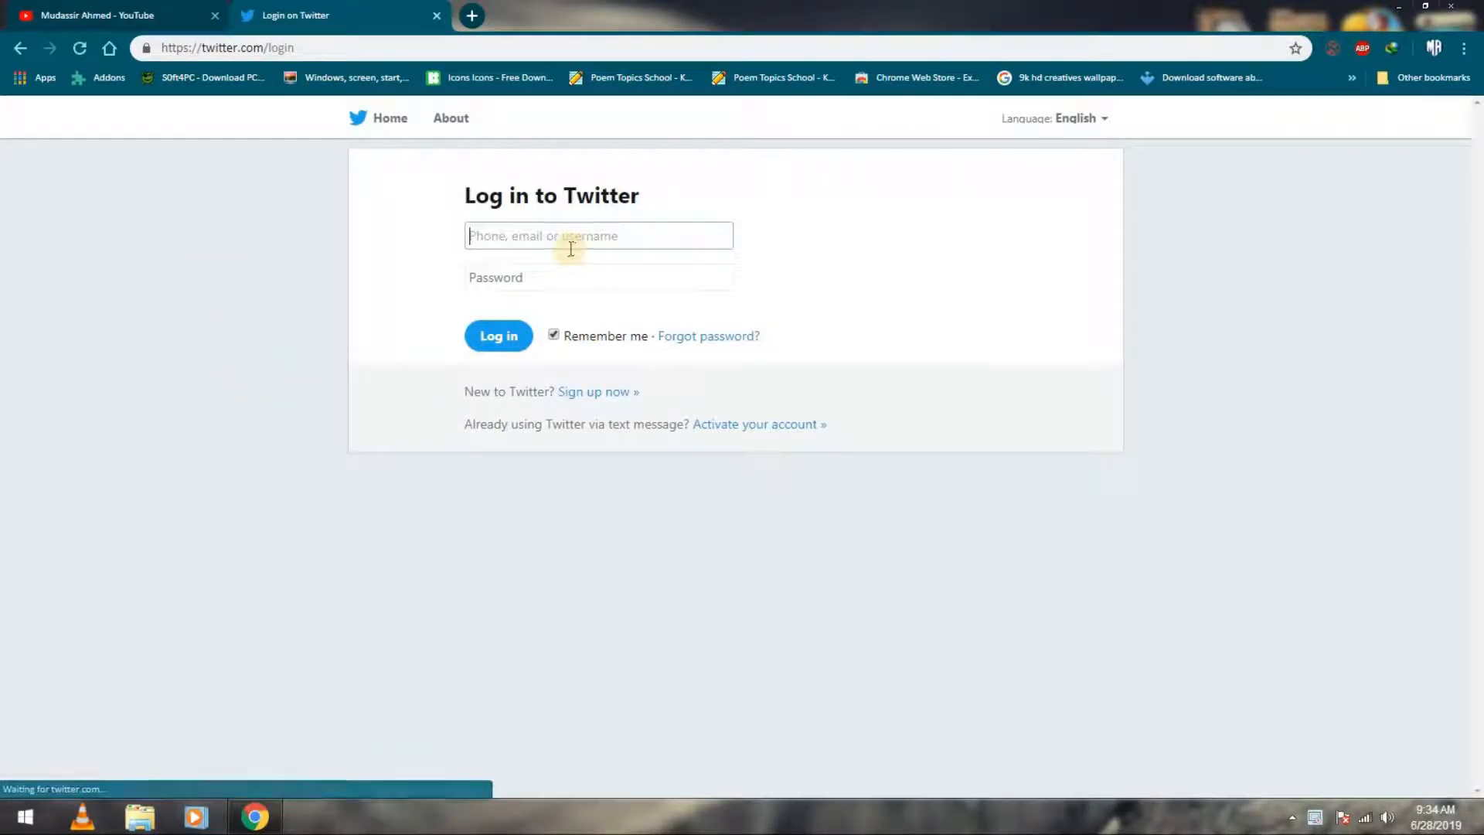
{"action": "left_click", "coordinate": [598, 395]}
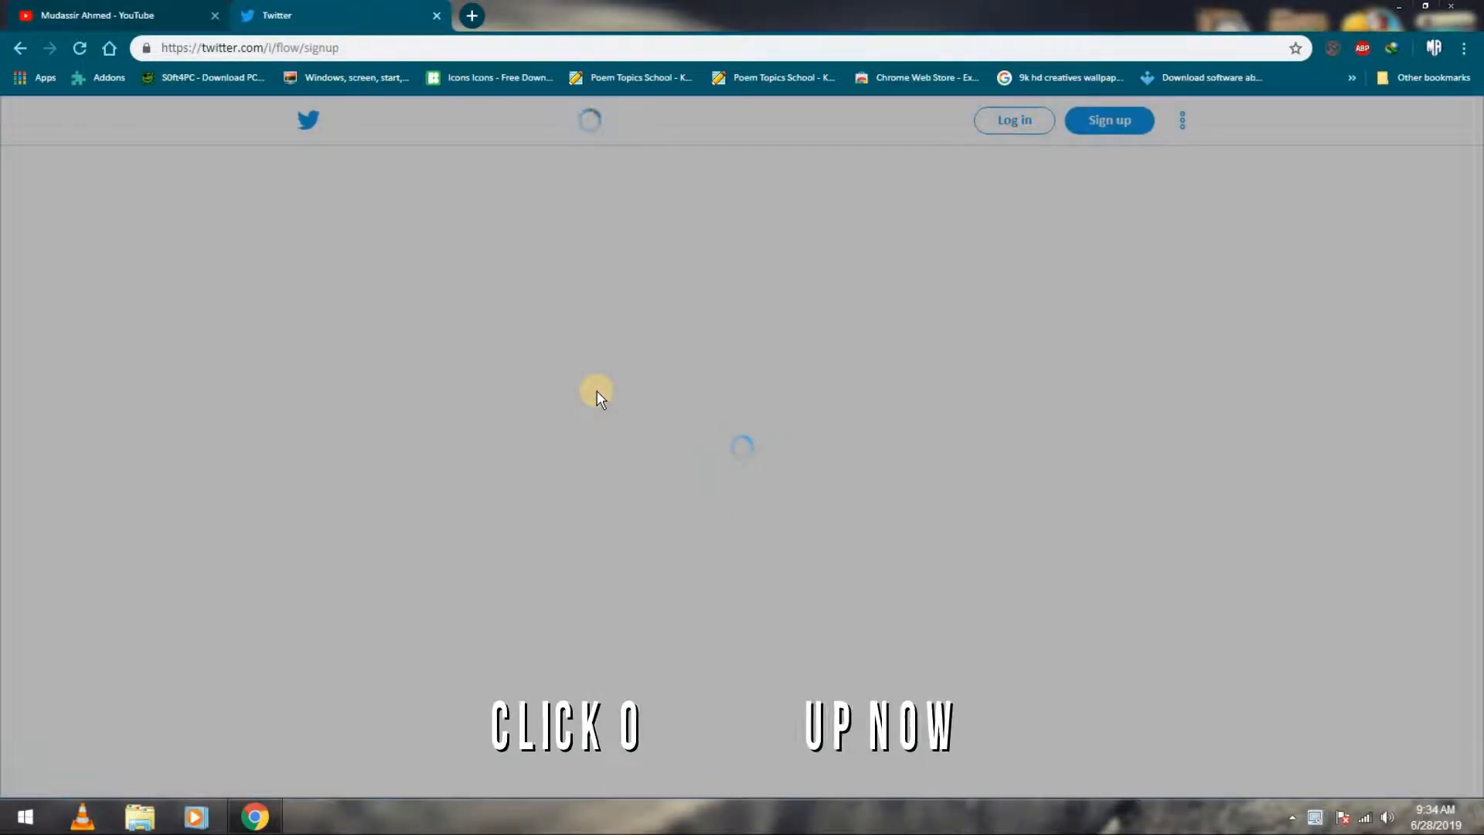
Sign up with the account holder's name and an email address instead of a phone number, and submit the details
{"action": "left_click", "coordinate": [563, 298]}
{"action": "type", "text": "muad"}
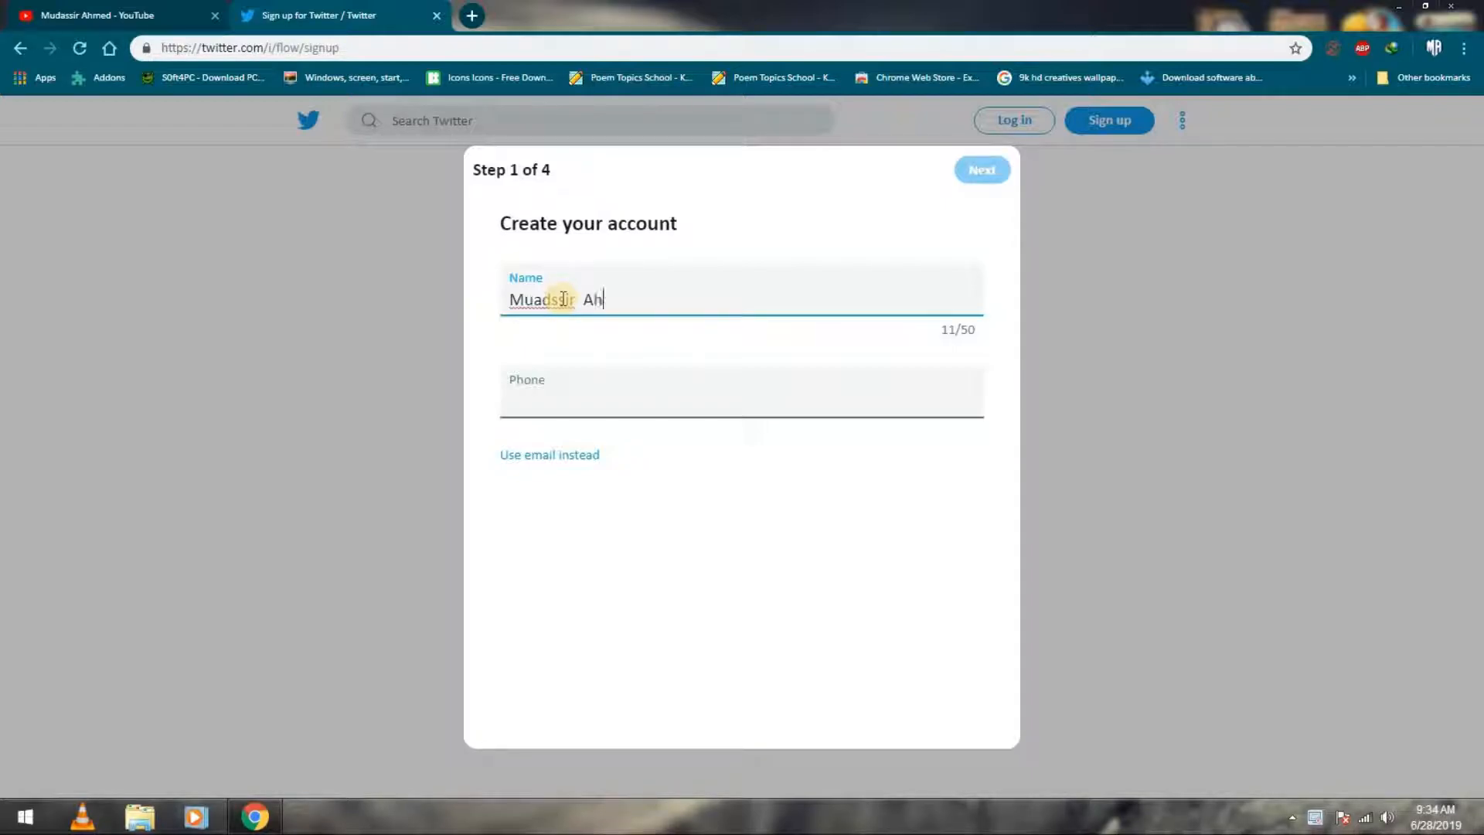
{"action": "left_click", "coordinate": [577, 414]}
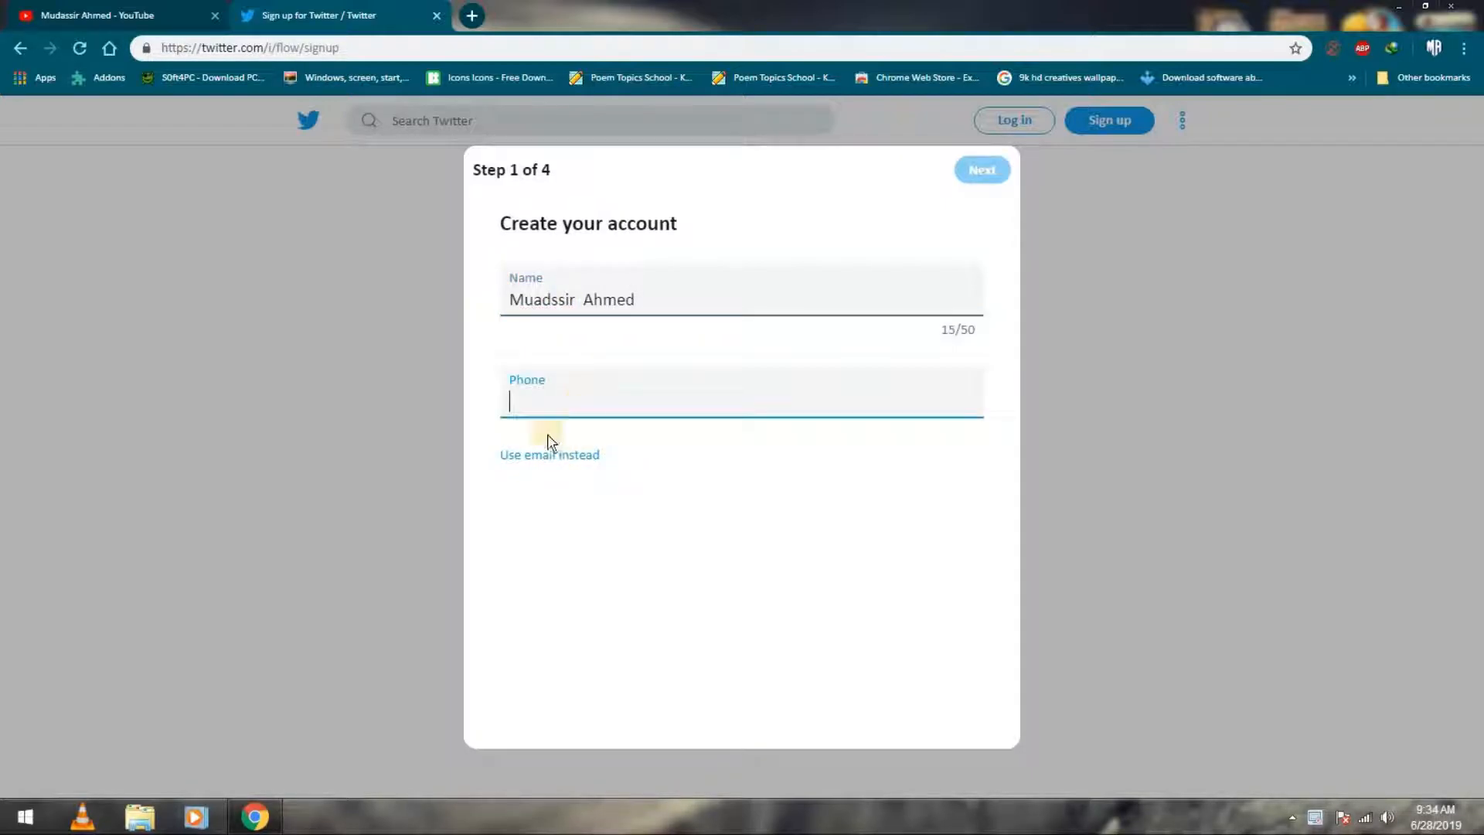
{"action": "left_click", "coordinate": [570, 461]}
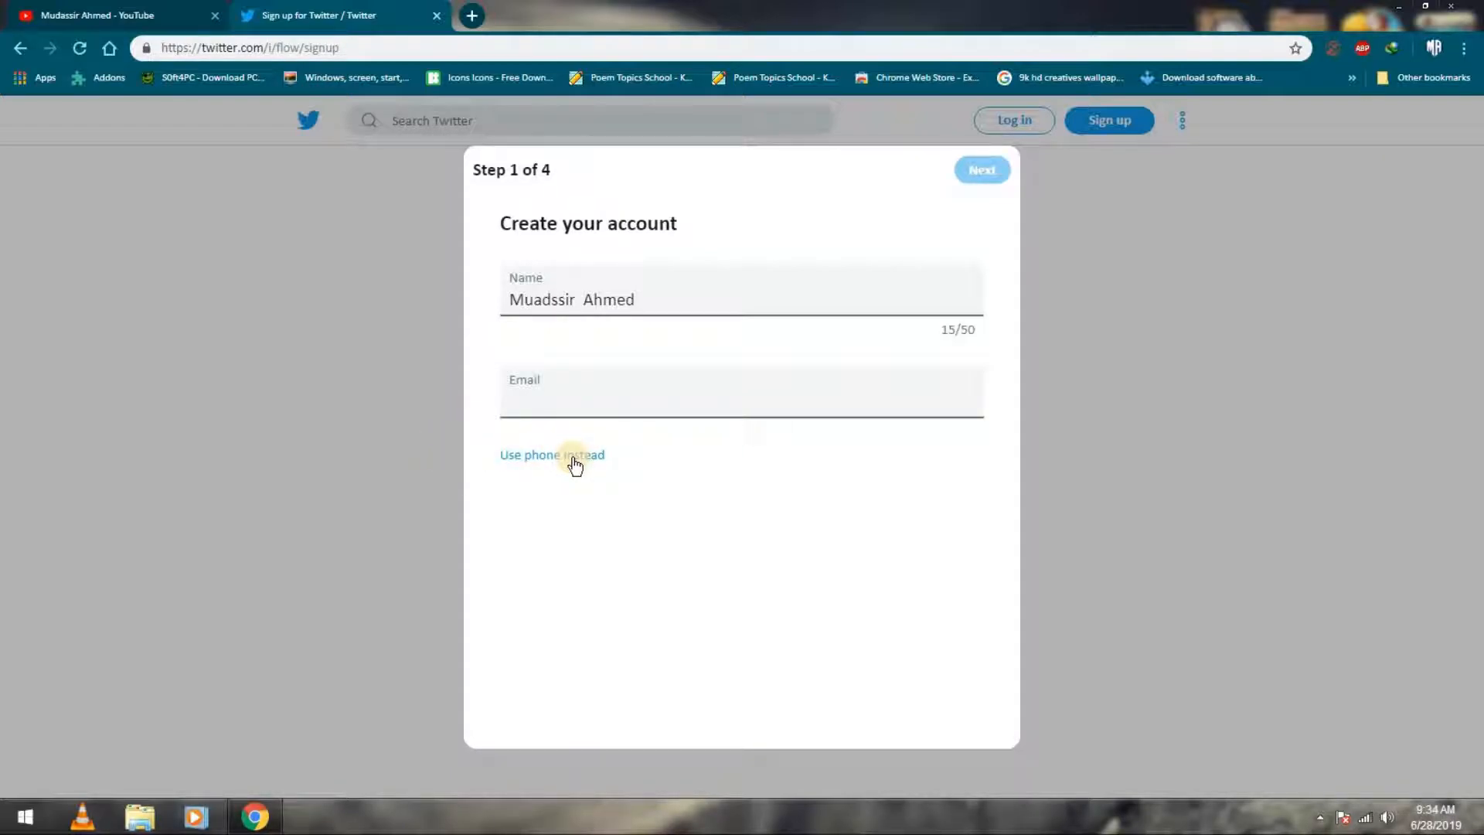
{"action": "left_click", "coordinate": [629, 396]}
{"action": "left_click", "coordinate": [615, 437]}
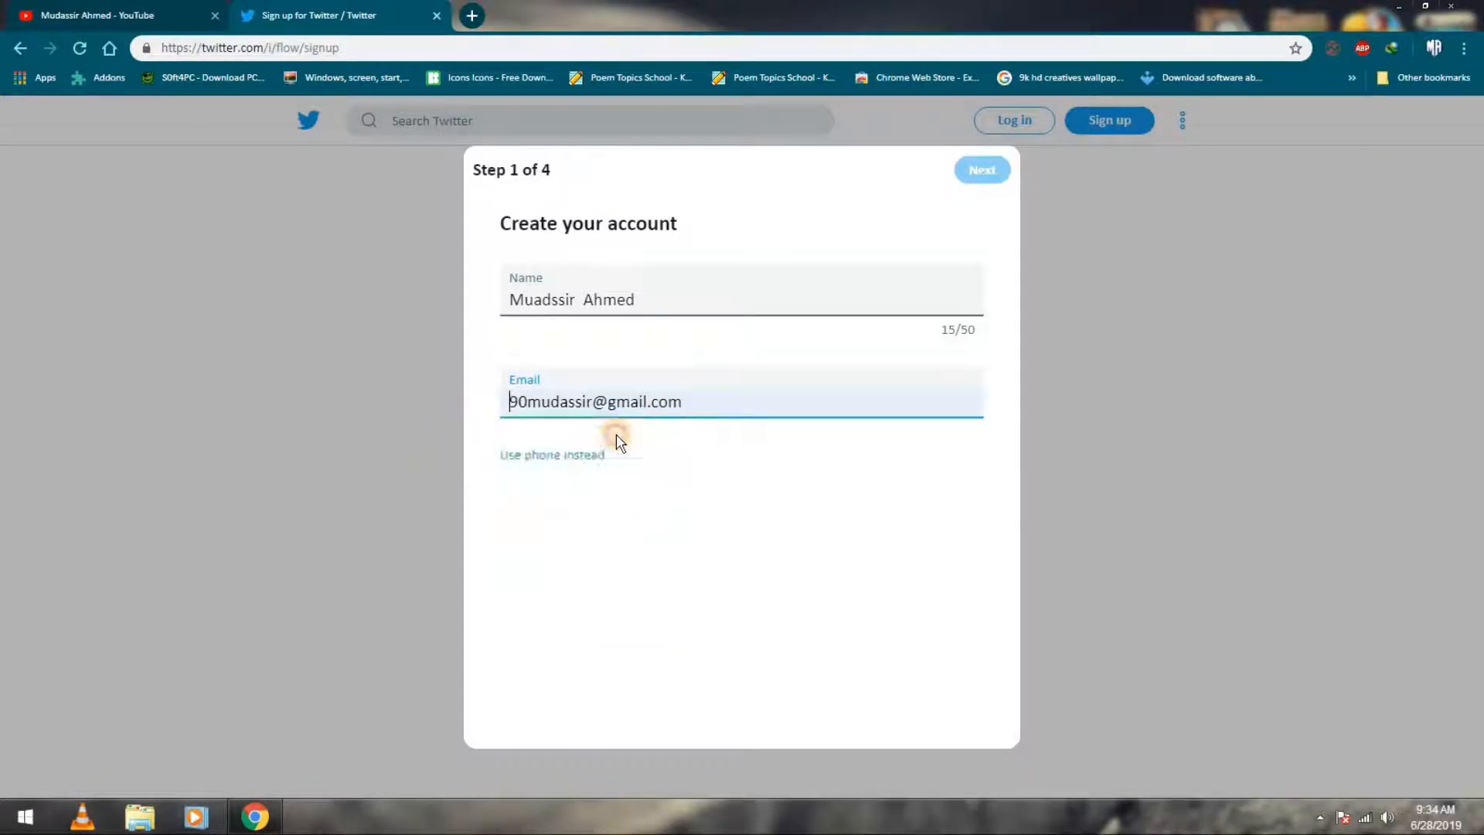
{"action": "left_click", "coordinate": [987, 174]}
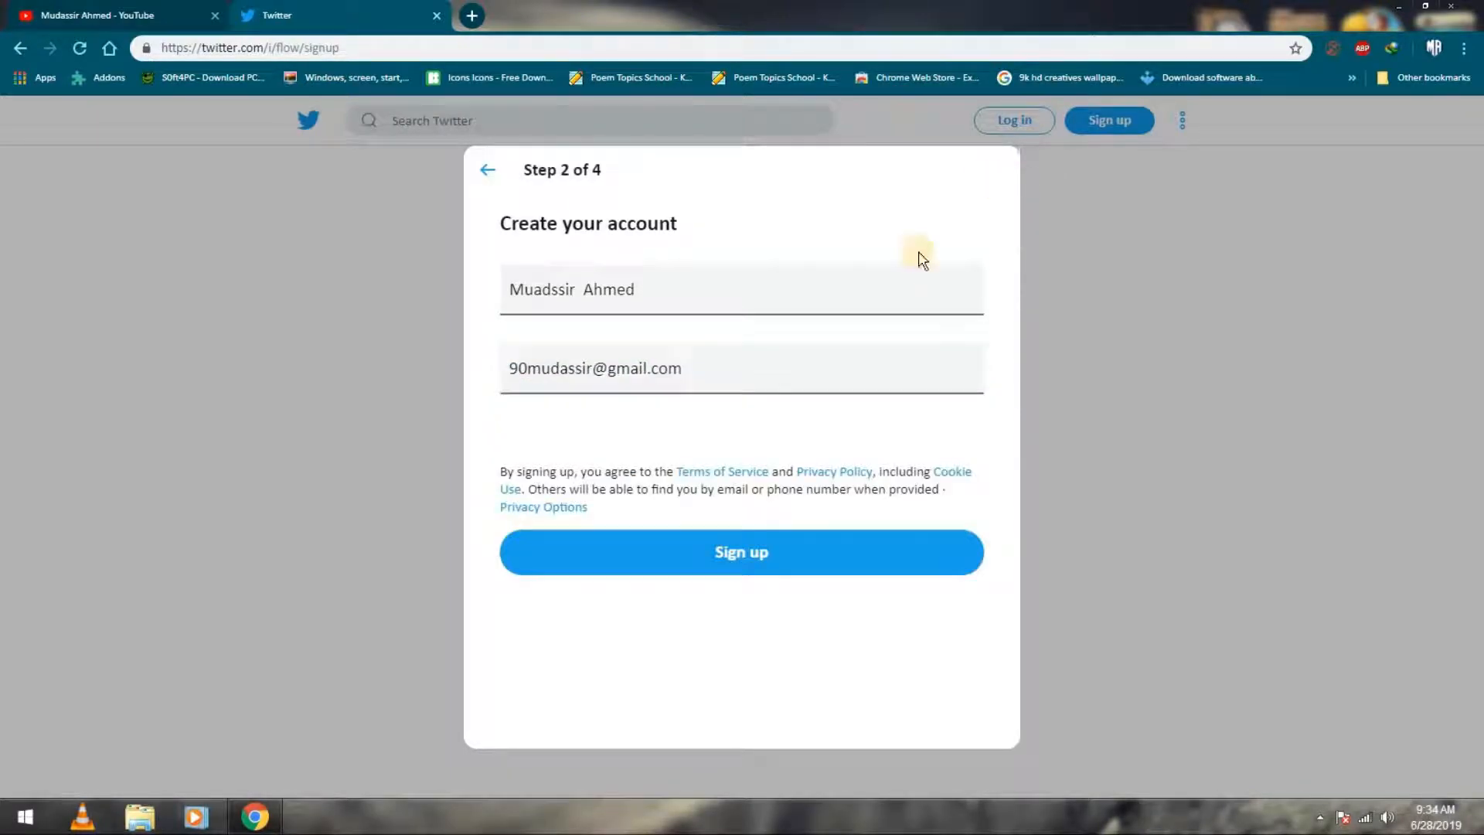
{"action": "left_click", "coordinate": [703, 552]}
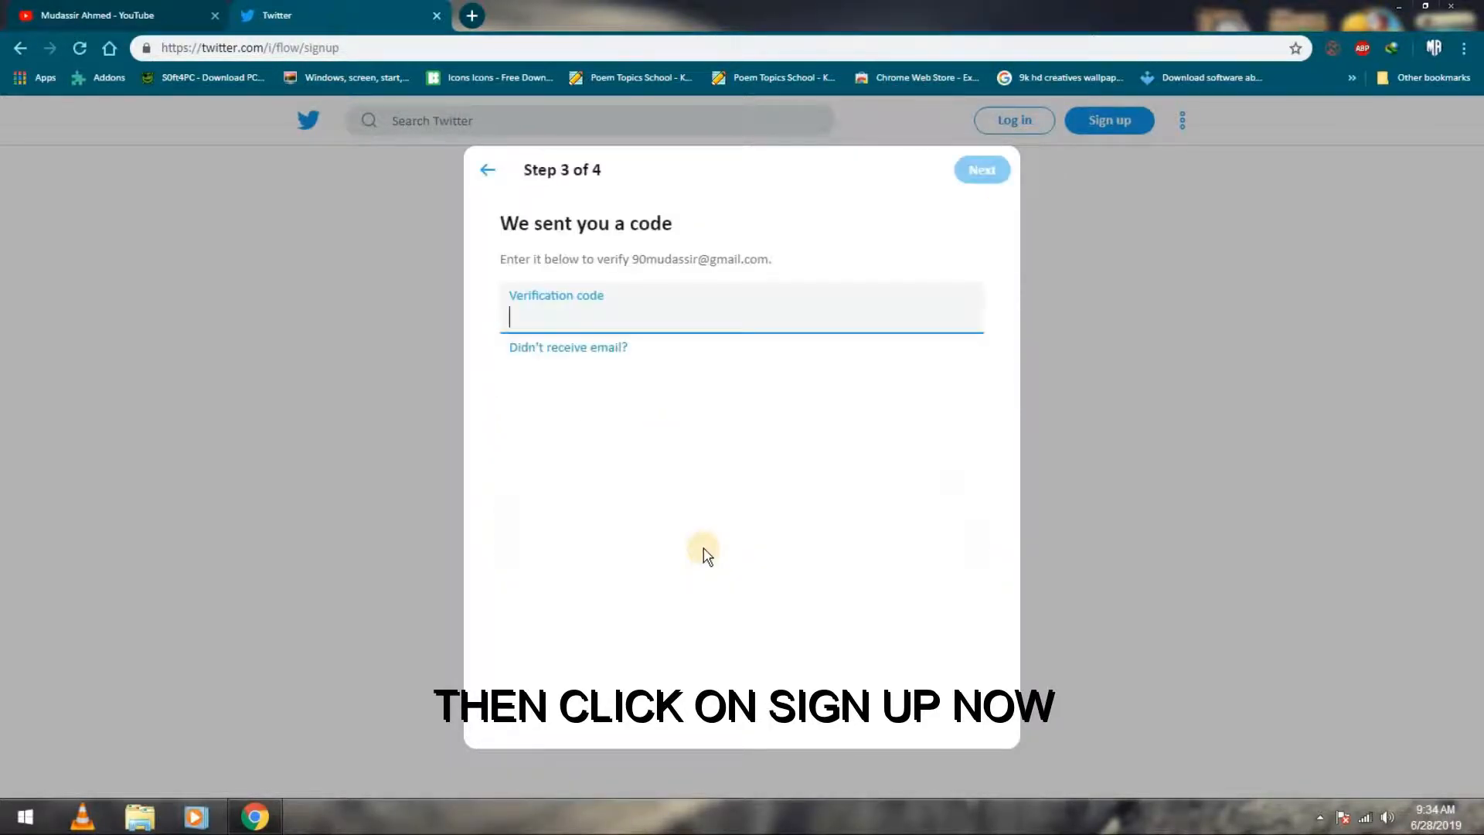
Open the Gmail inbox in a new browser tab and open the Twitter verification code email
{"action": "left_click", "coordinate": [473, 16]}
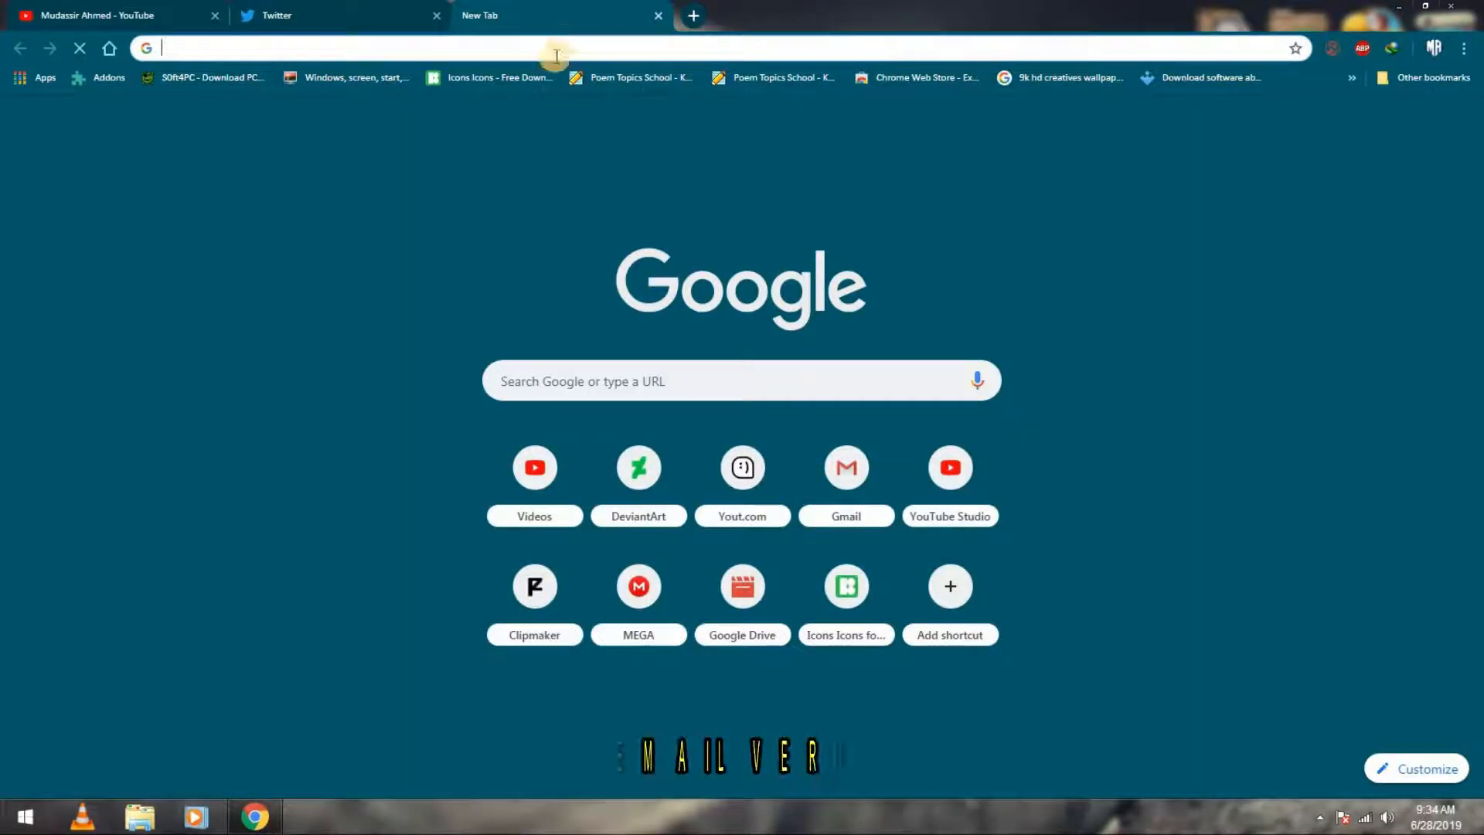
{"action": "type", "text": "gma"}
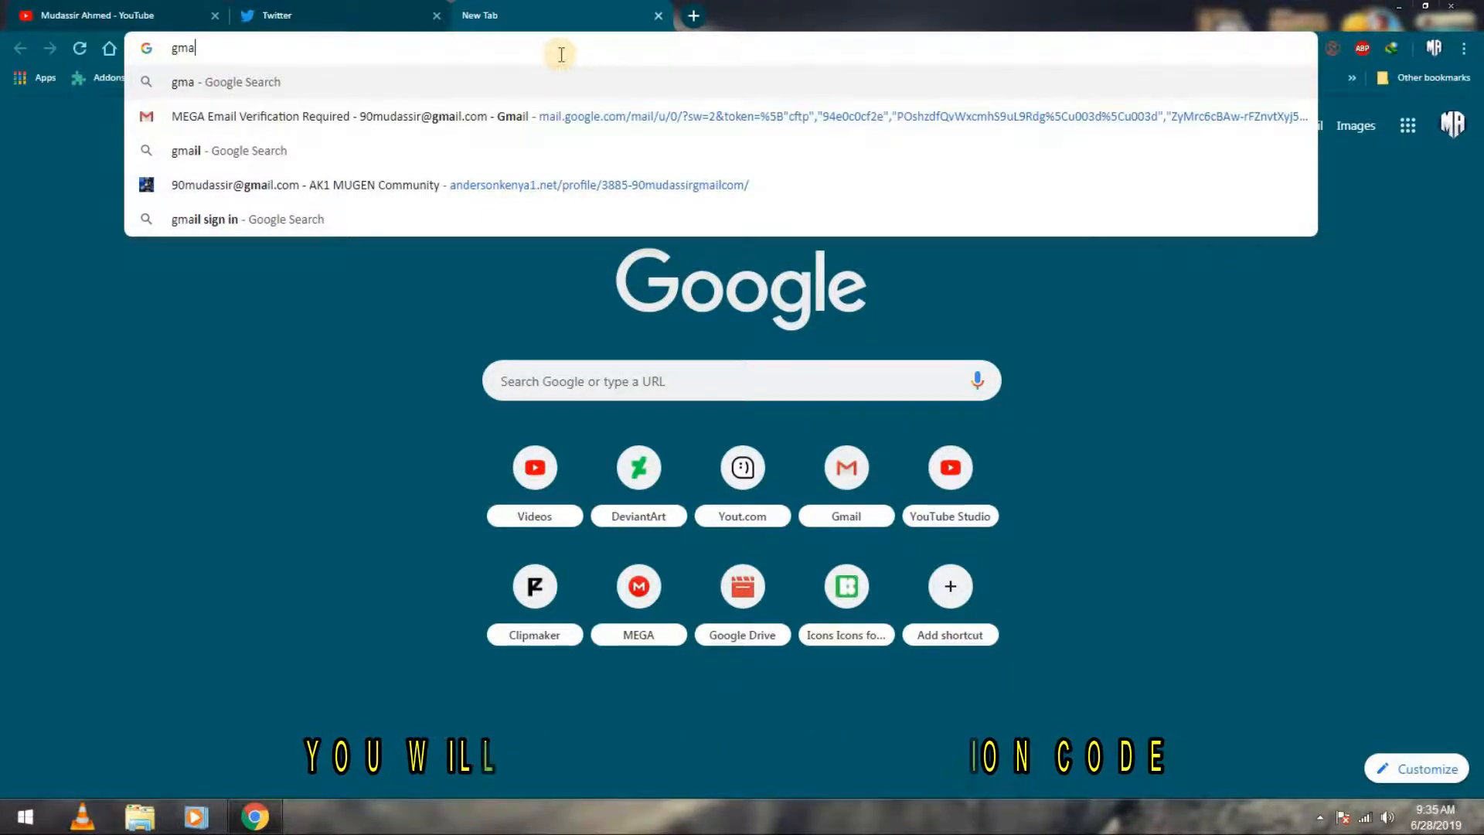
{"action": "key", "text": "Down"}
{"action": "key", "text": "Return"}
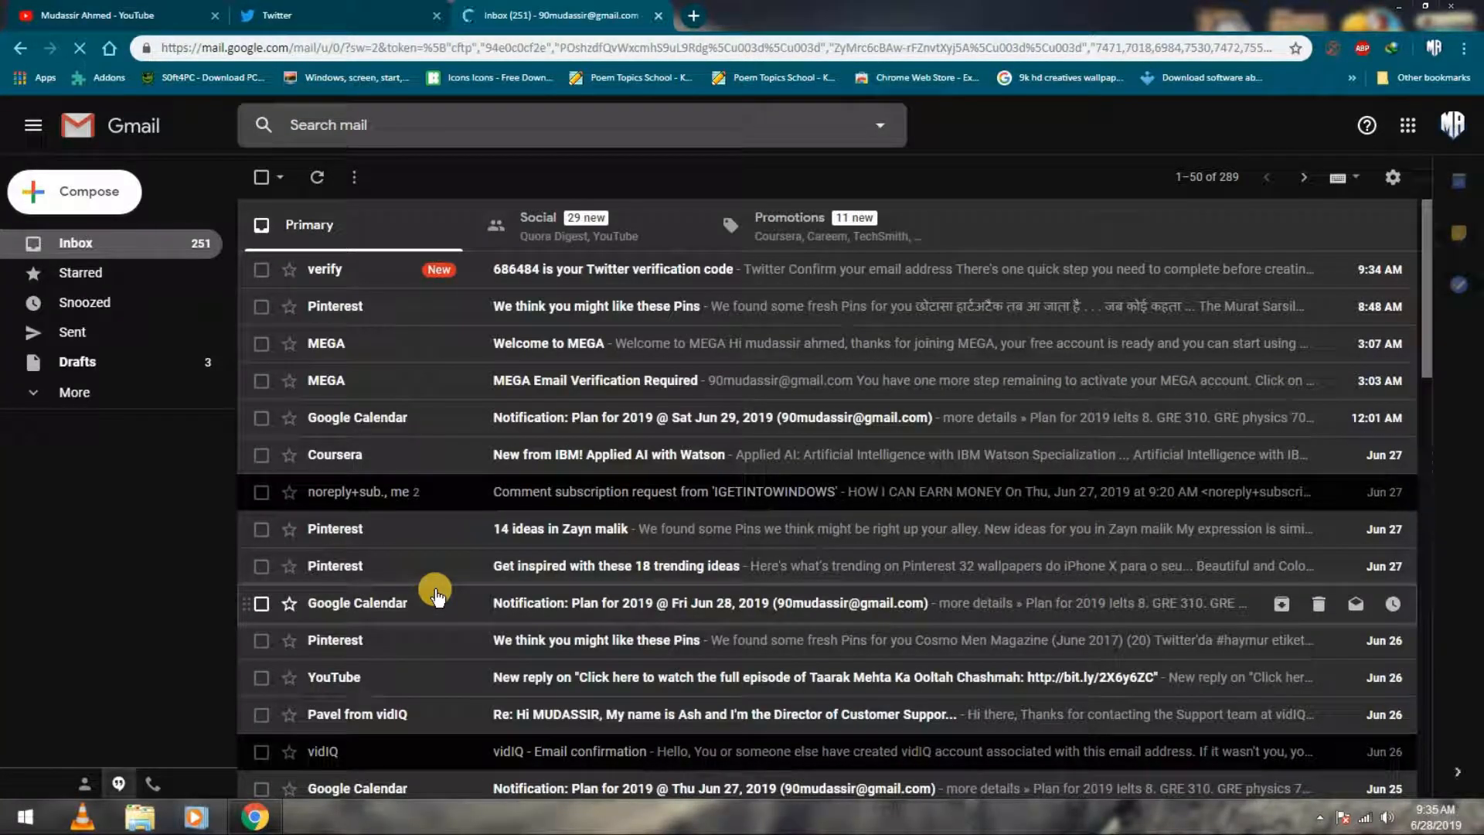
{"action": "left_click", "coordinate": [606, 276]}
Copy the verification code from the Twitter email
{"action": "left_click_drag", "start_coordinate": [768, 594], "coordinate": [672, 592]}
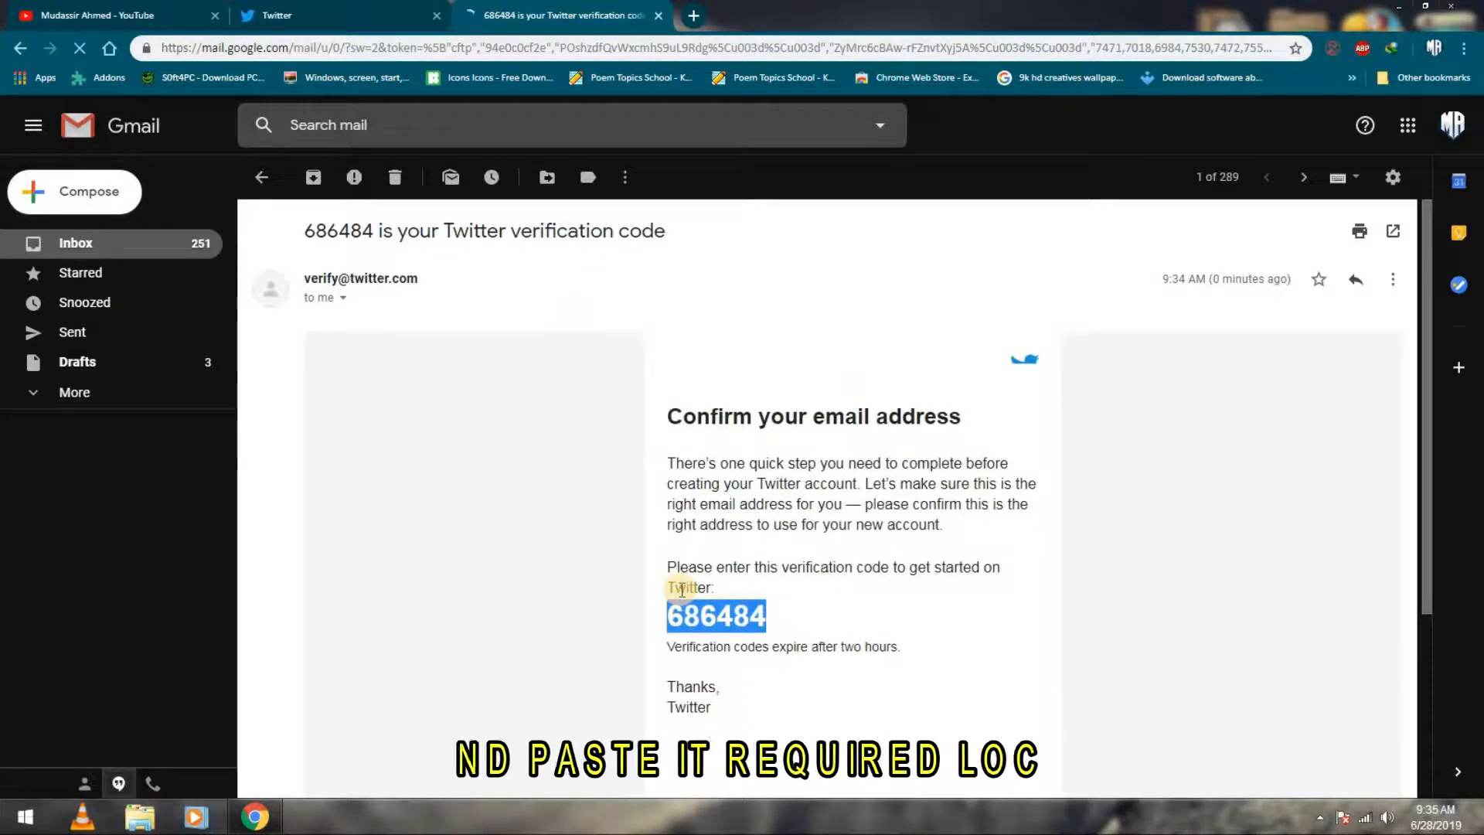
{"action": "left_click", "coordinate": [673, 616]}
{"action": "right_click", "coordinate": [672, 616]}
{"action": "key", "text": "Escape"}
{"action": "double_click", "coordinate": [672, 616]}
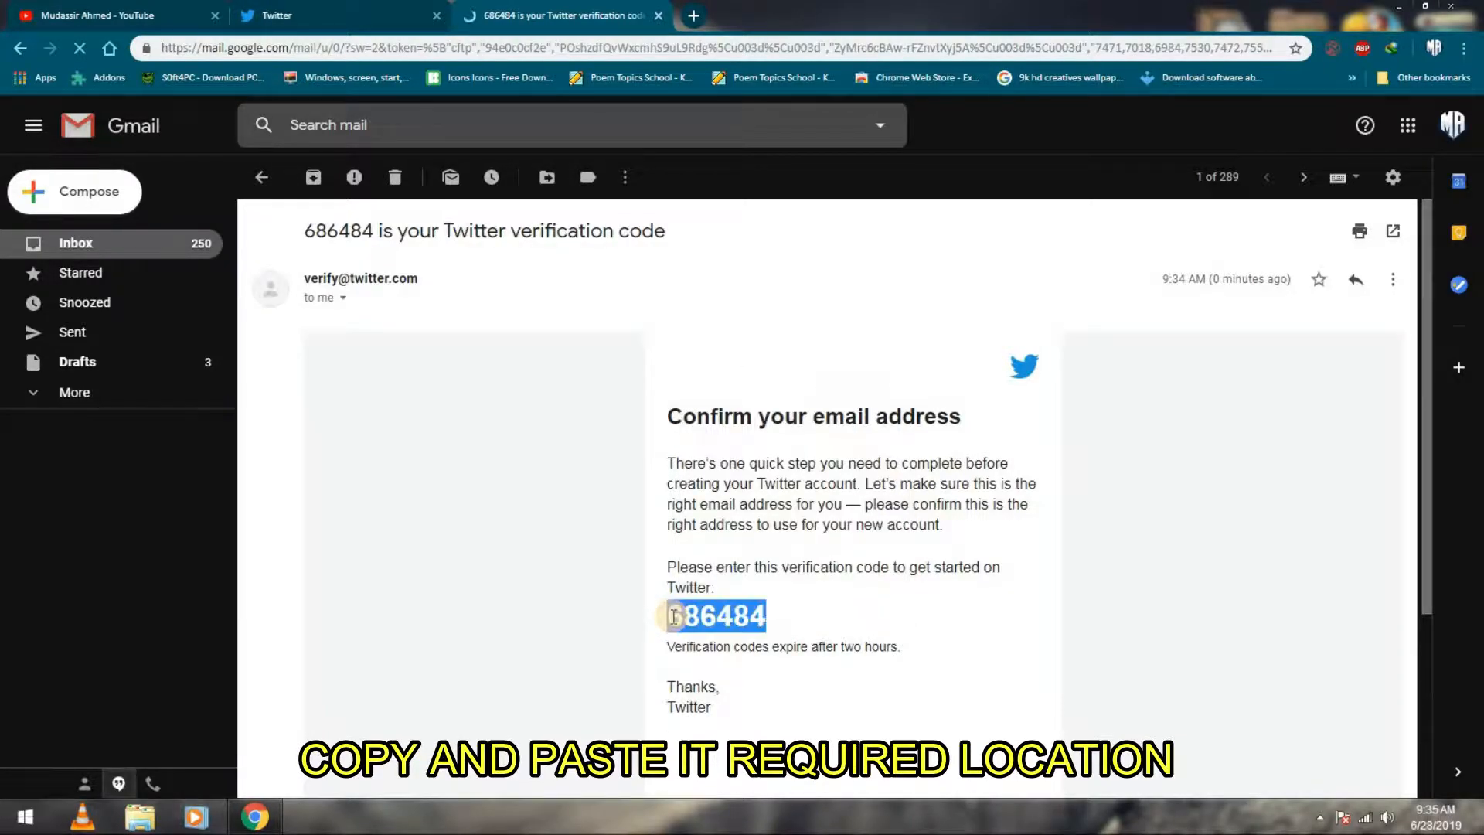
{"action": "right_click", "coordinate": [674, 618]}
{"action": "left_click", "coordinate": [680, 630]}
Paste the verification code into the Twitter sign-up form, submit it, and set the account password
{"action": "left_click", "coordinate": [262, 14]}
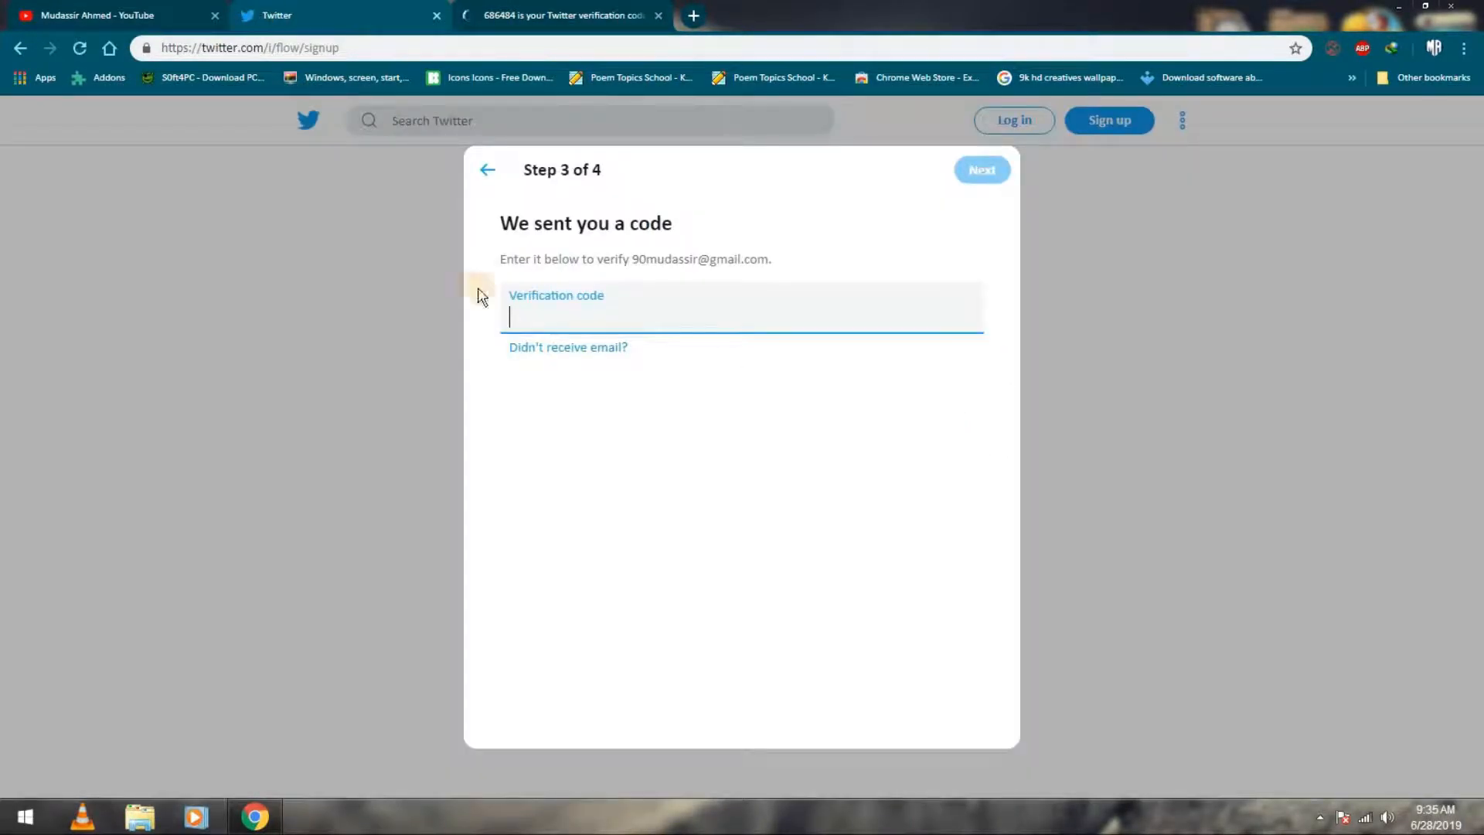
{"action": "right_click", "coordinate": [550, 317]}
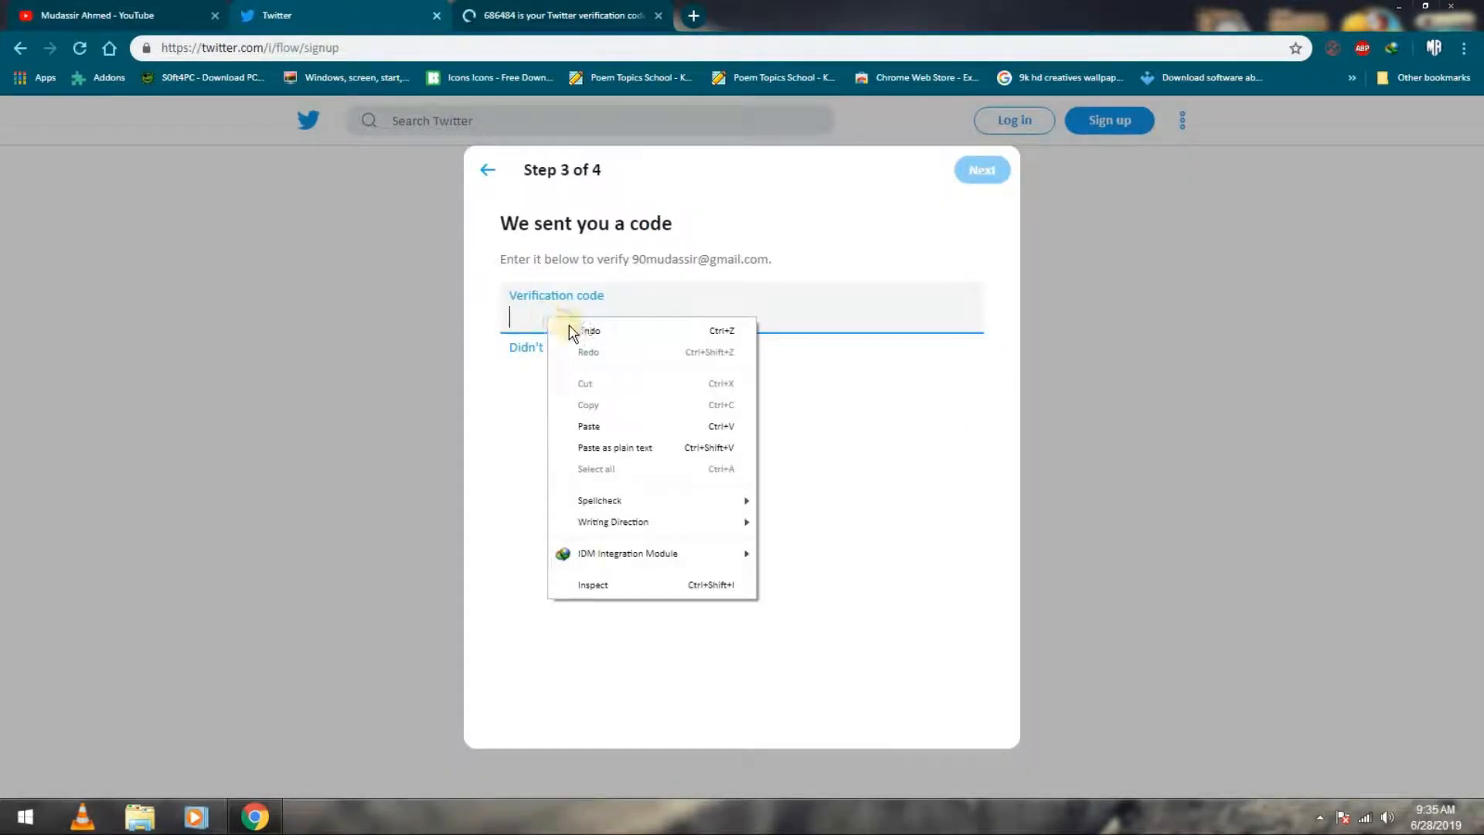
{"action": "left_click", "coordinate": [618, 427]}
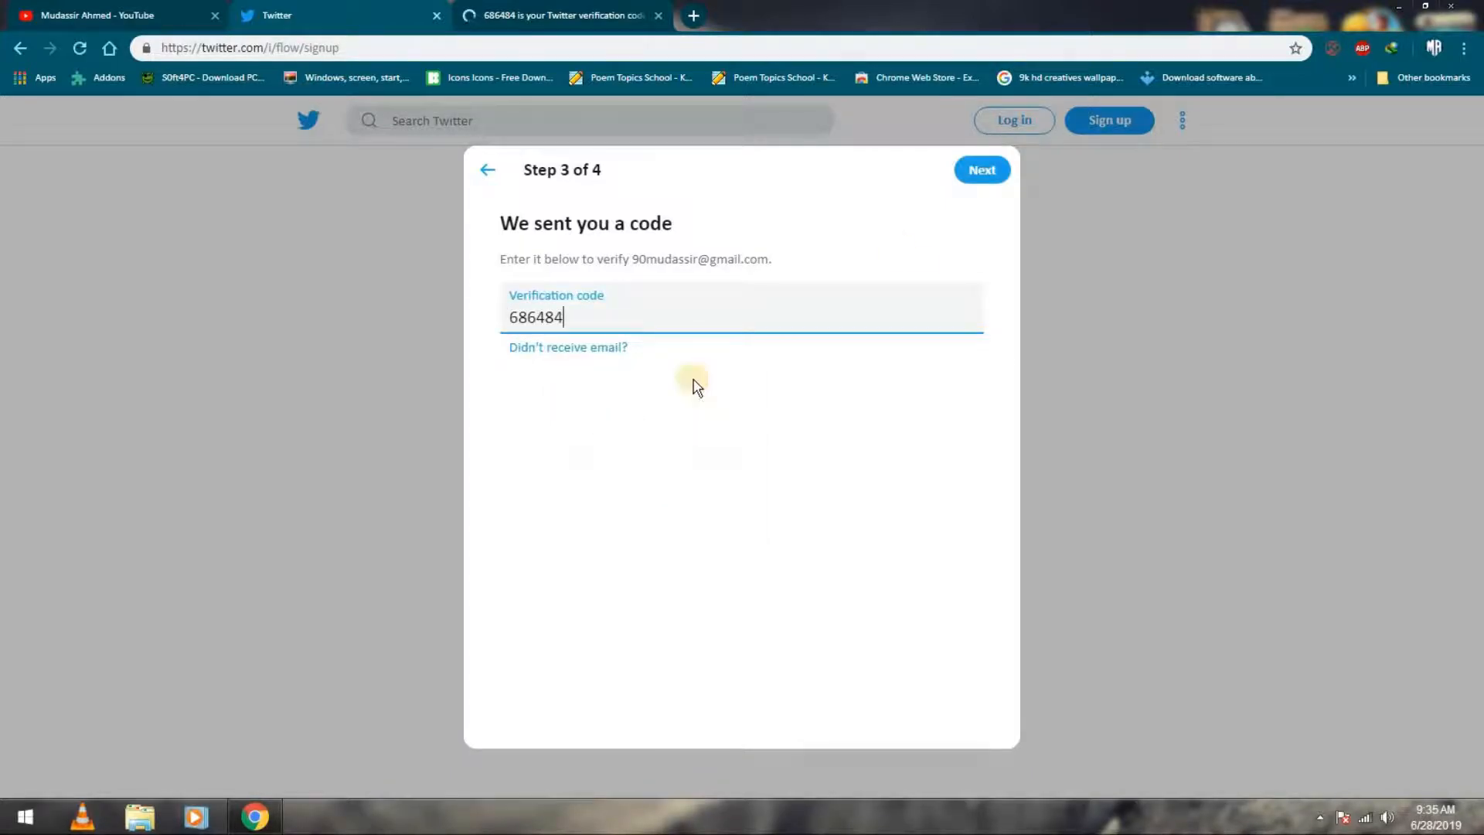
{"action": "left_click", "coordinate": [975, 176]}
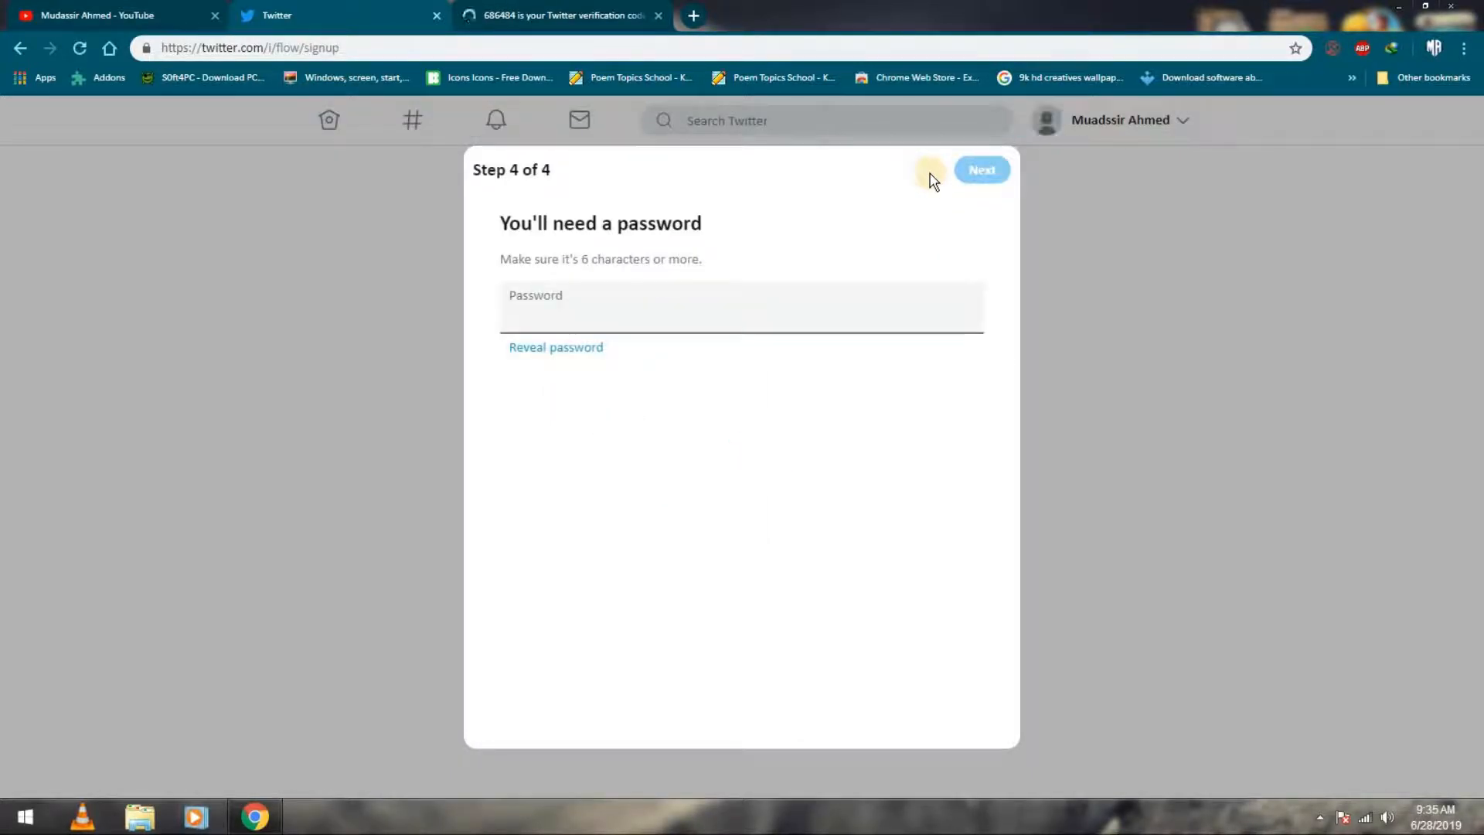
{"action": "left_click", "coordinate": [560, 311]}
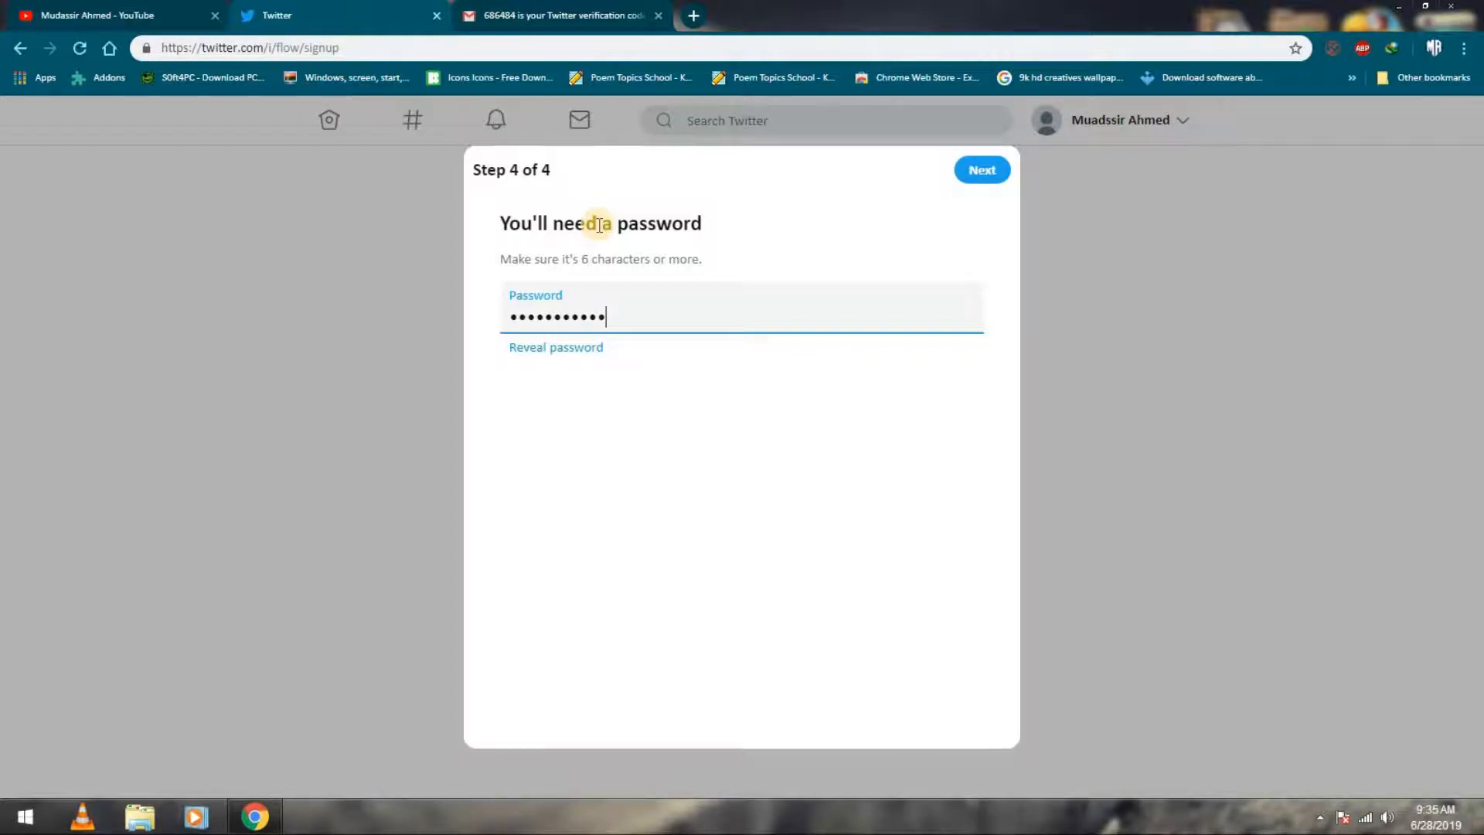
{"action": "left_click", "coordinate": [990, 179]}
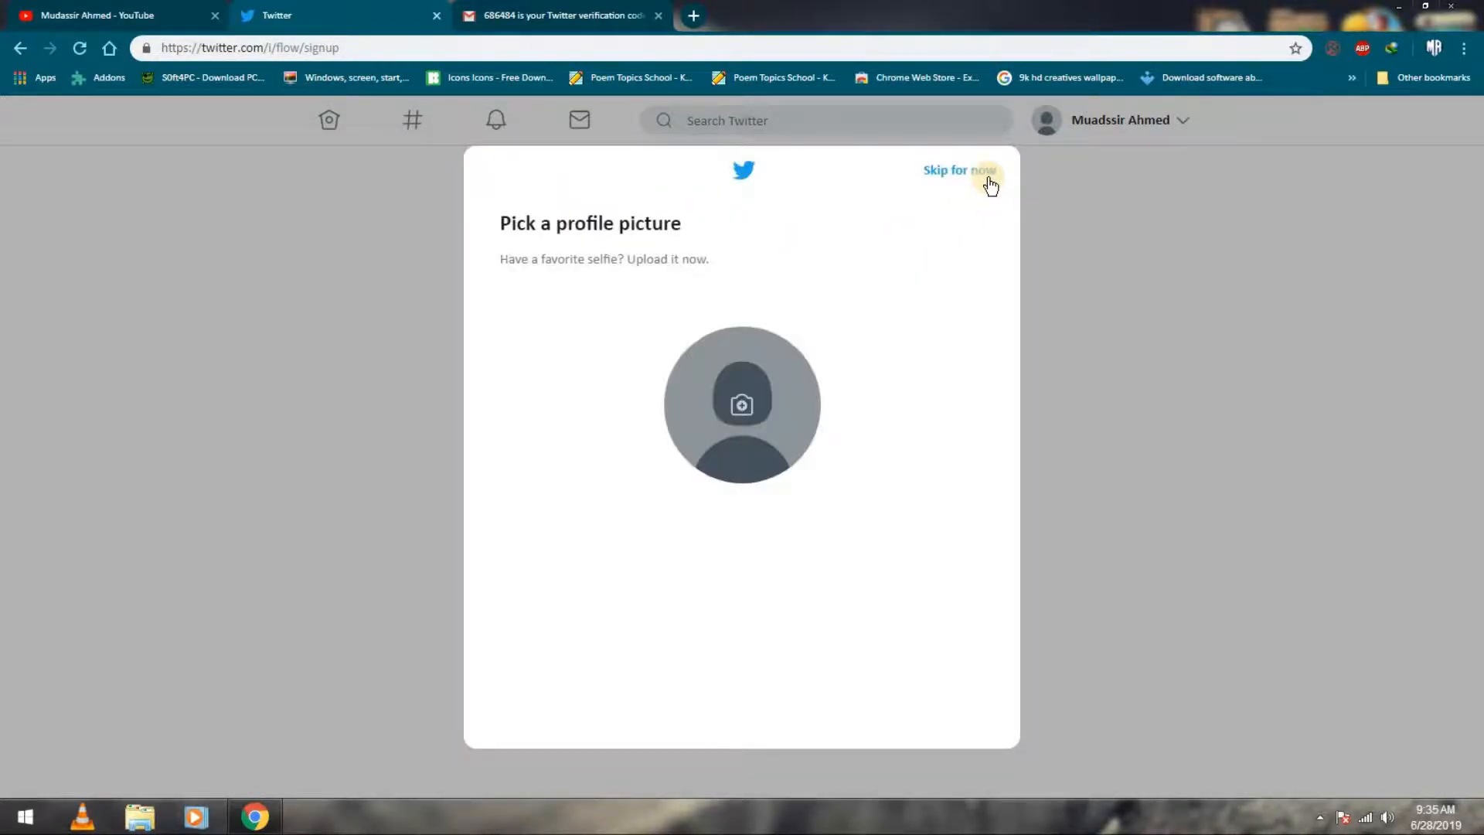
Open the file chooser for the profile picture and look through drive E: and the logo folder on drive D: for an image
{"action": "left_click", "coordinate": [745, 400]}
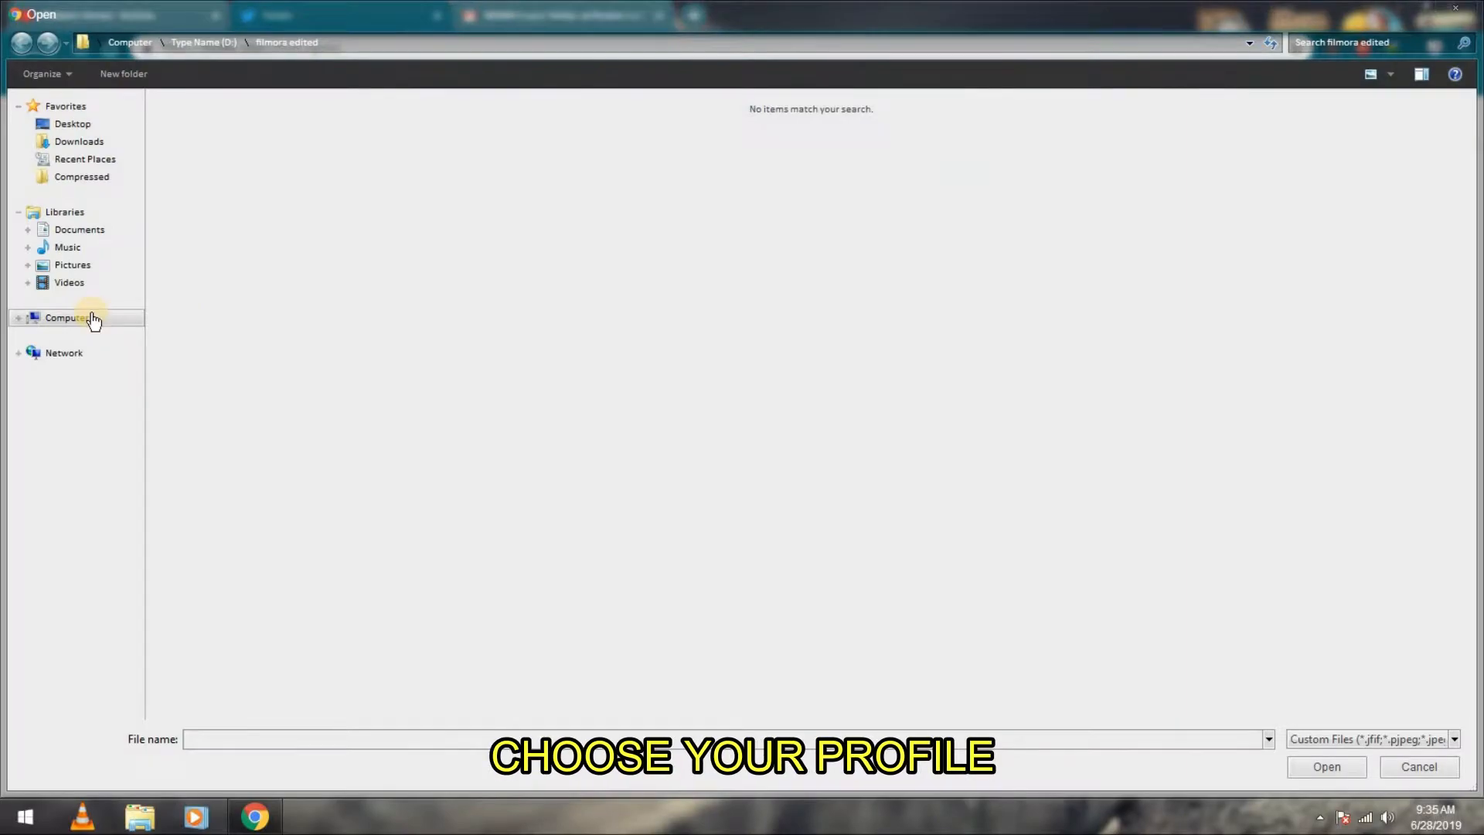
{"action": "left_click", "coordinate": [77, 248]}
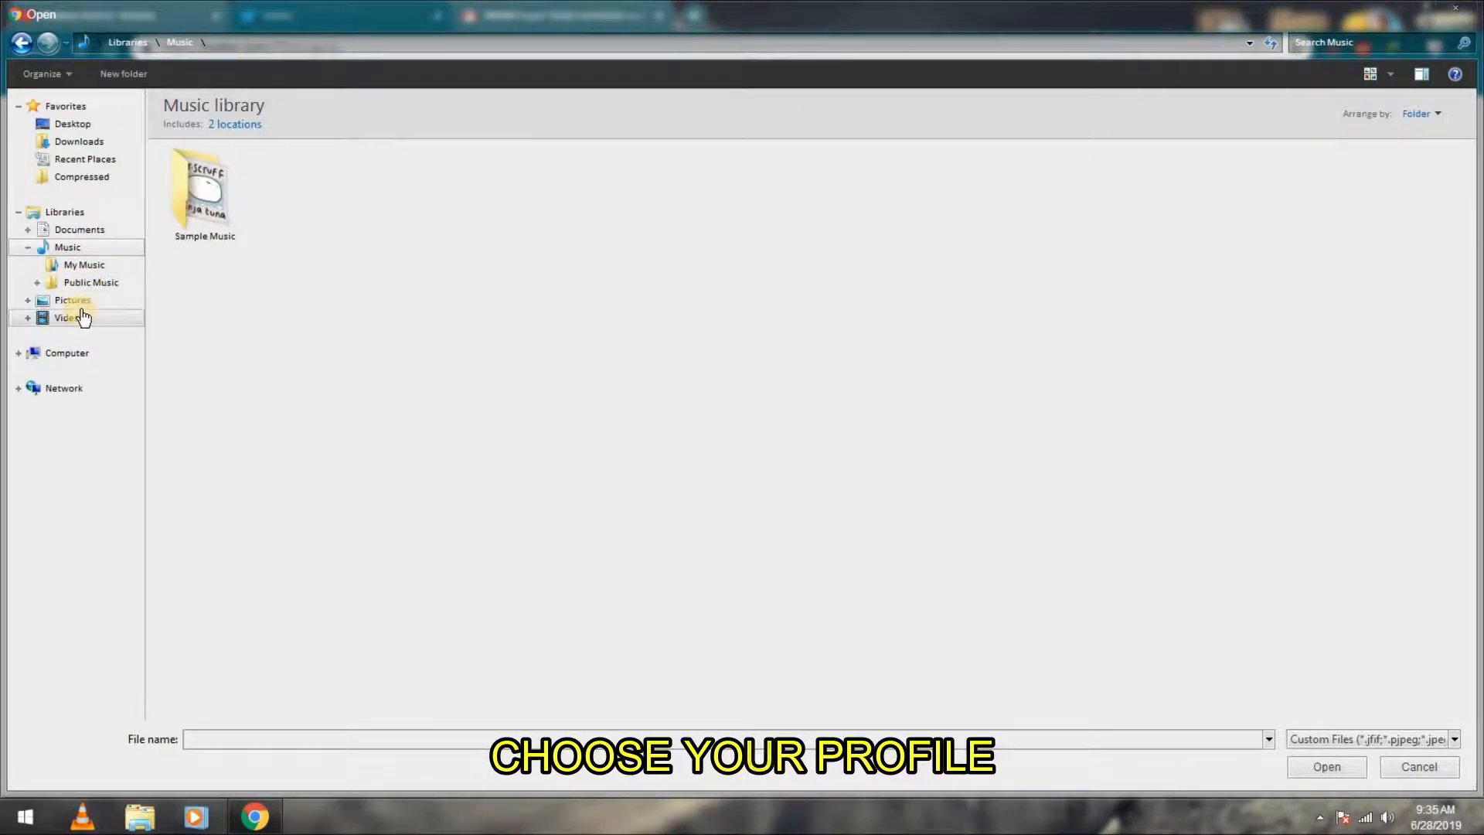
{"action": "left_click", "coordinate": [77, 354]}
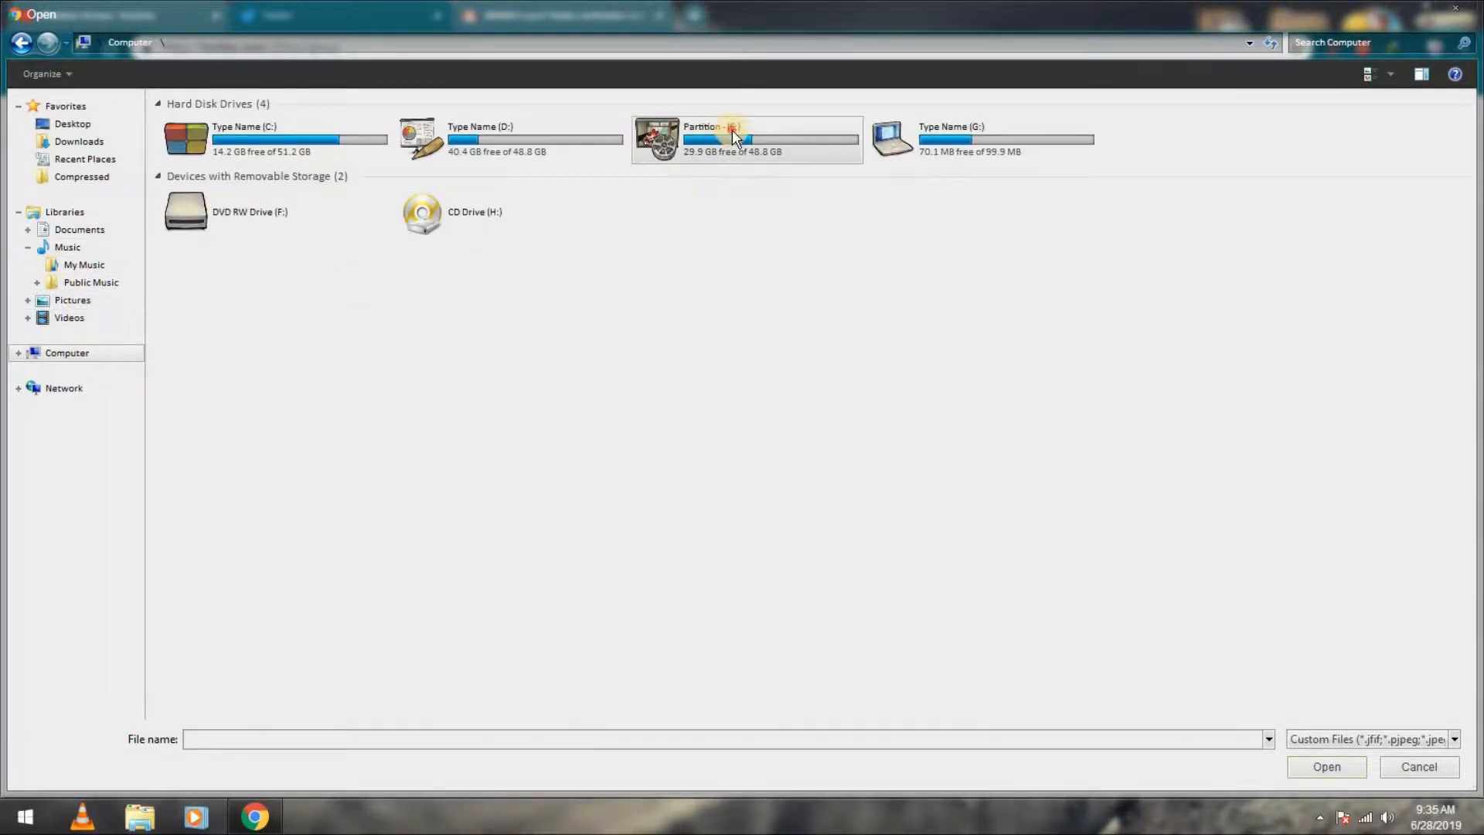
{"action": "double_click", "coordinate": [731, 130]}
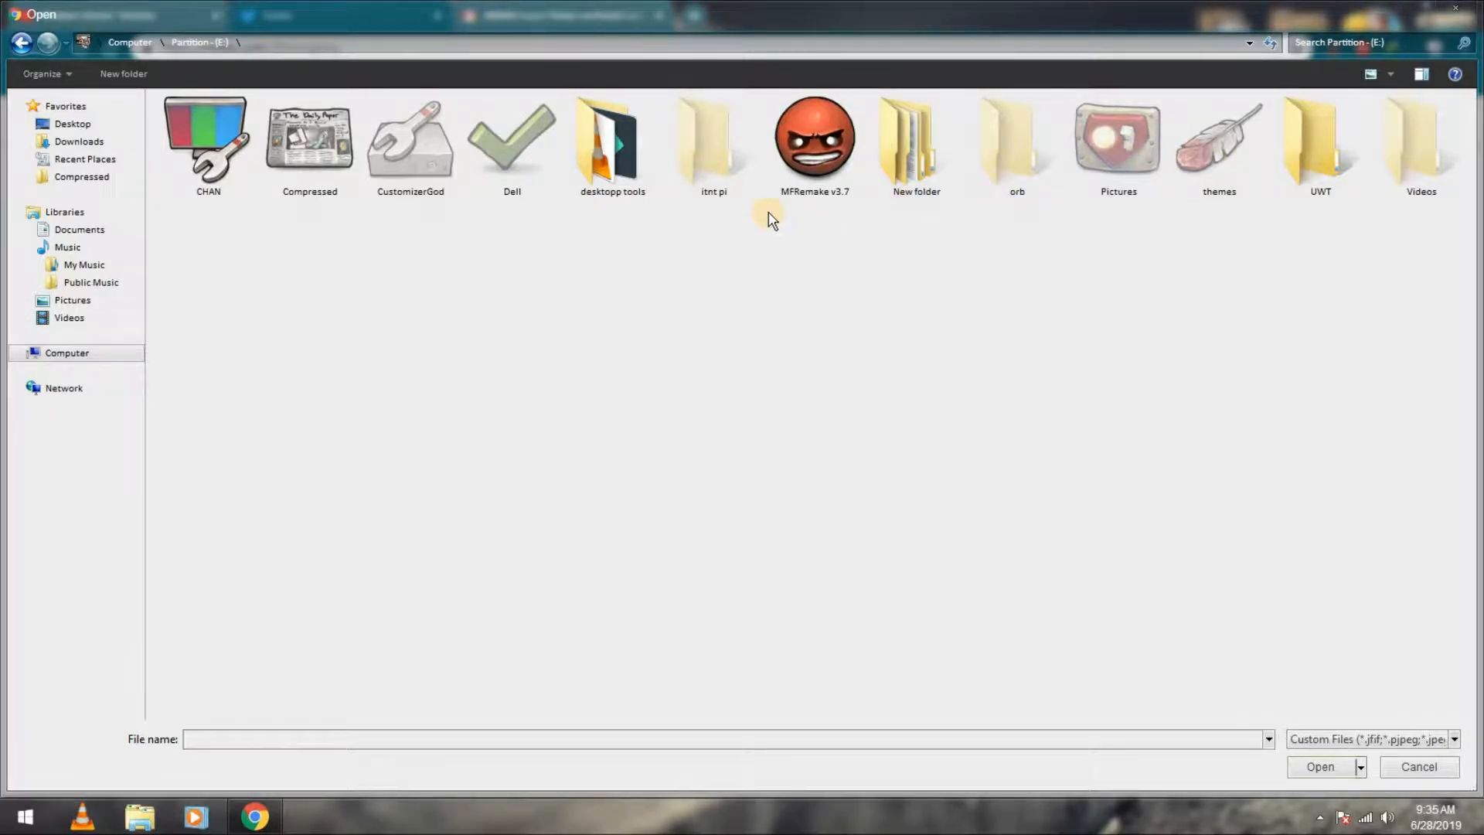
{"action": "key", "text": "BackSpace"}
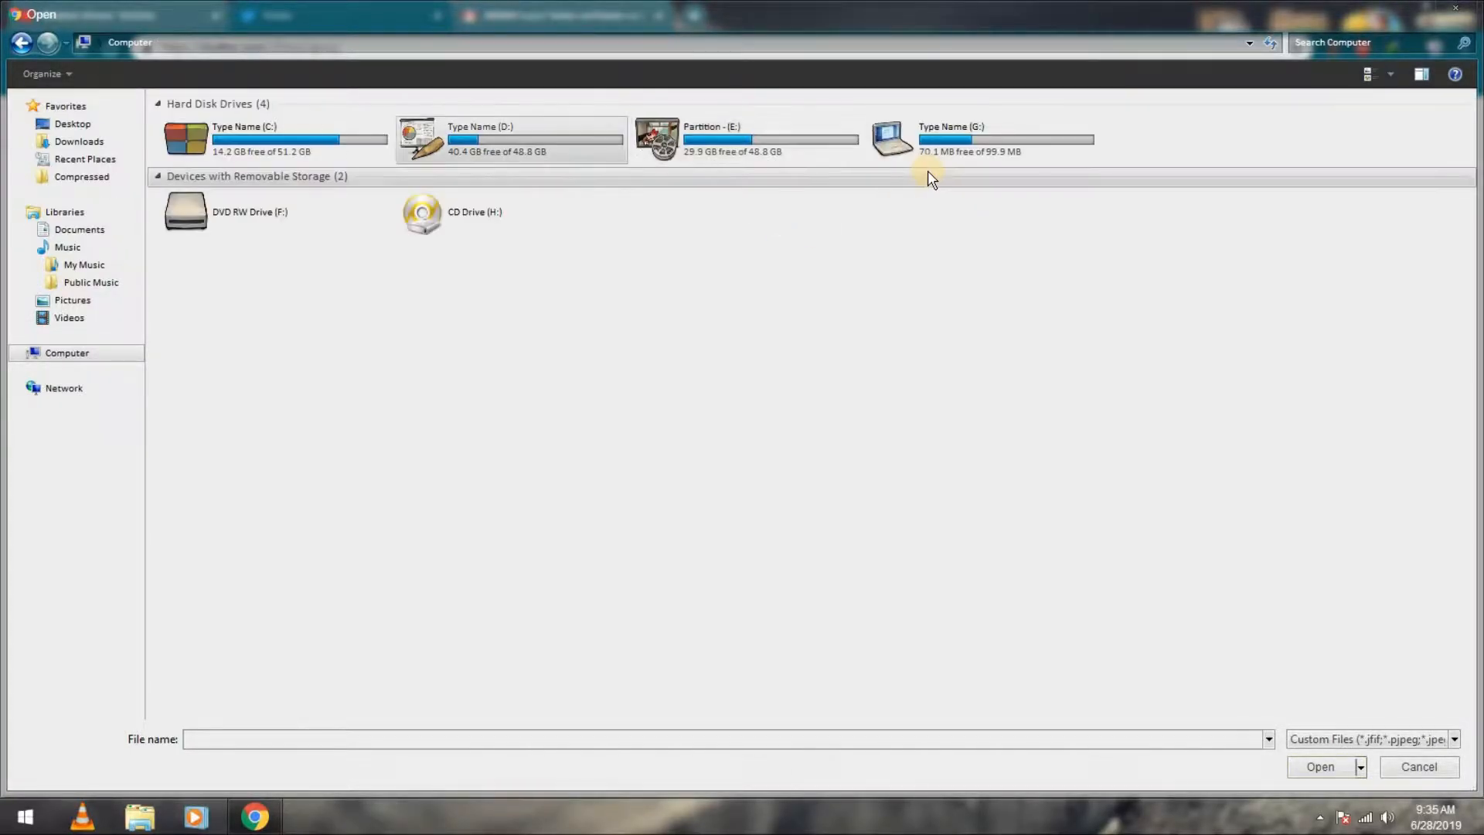
{"action": "double_click", "coordinate": [930, 174]}
{"action": "double_click", "coordinate": [980, 175]}
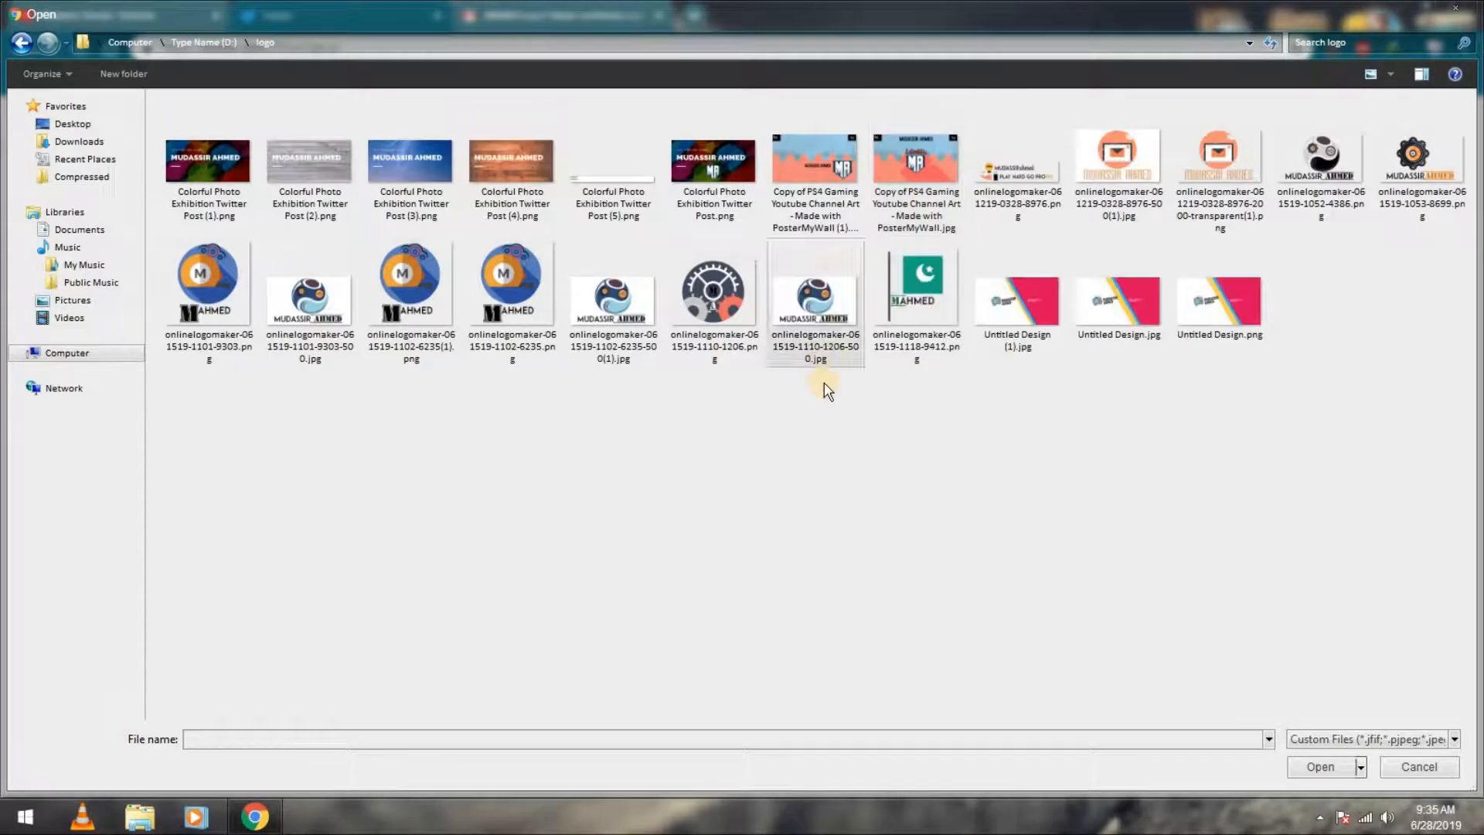
{"action": "left_click", "coordinate": [77, 352]}
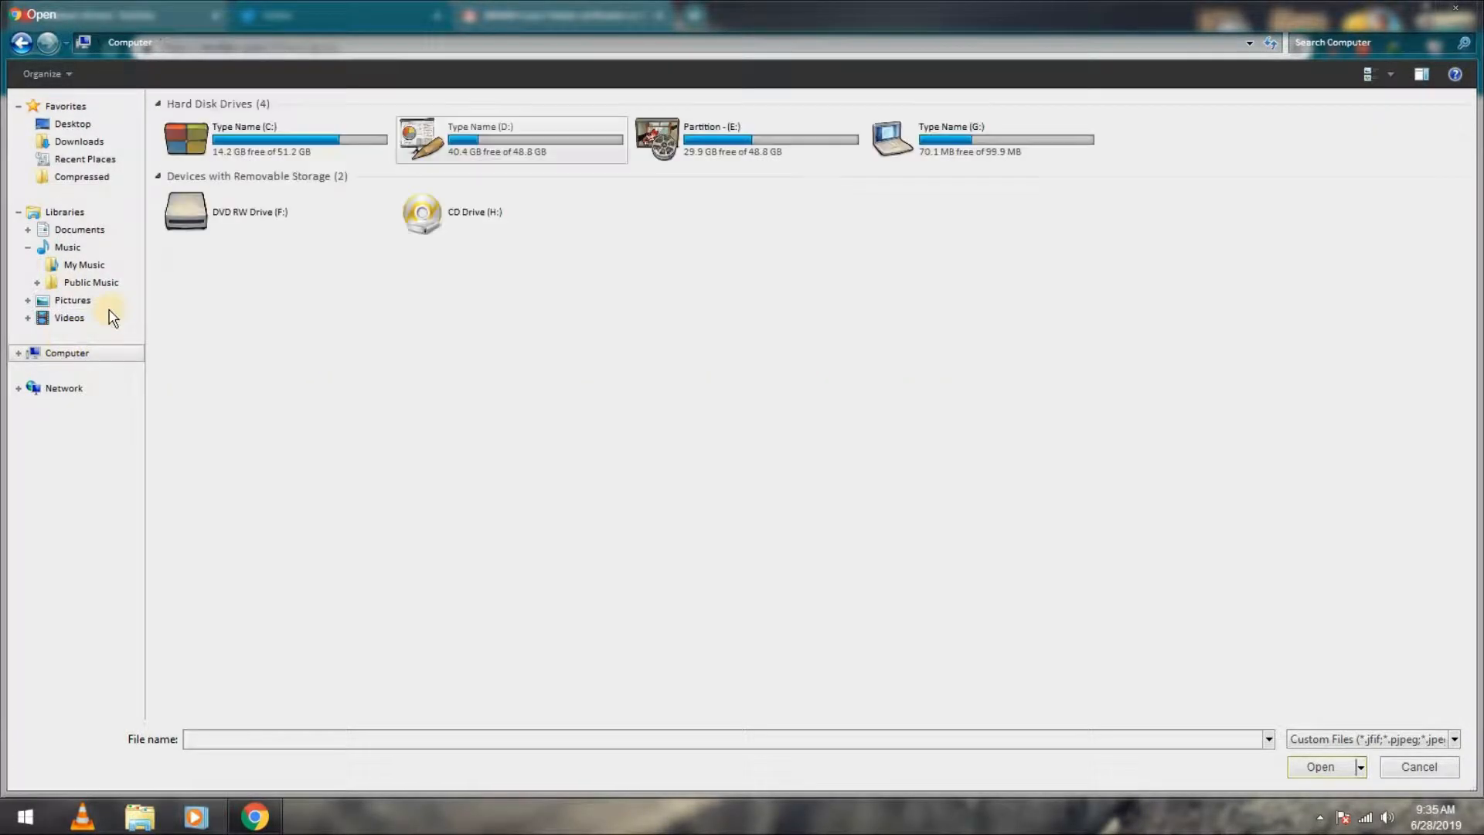
Upload the MA logo image from the THUMNA folder in the Pictures library as the profile picture and continue
{"action": "left_click", "coordinate": [74, 300]}
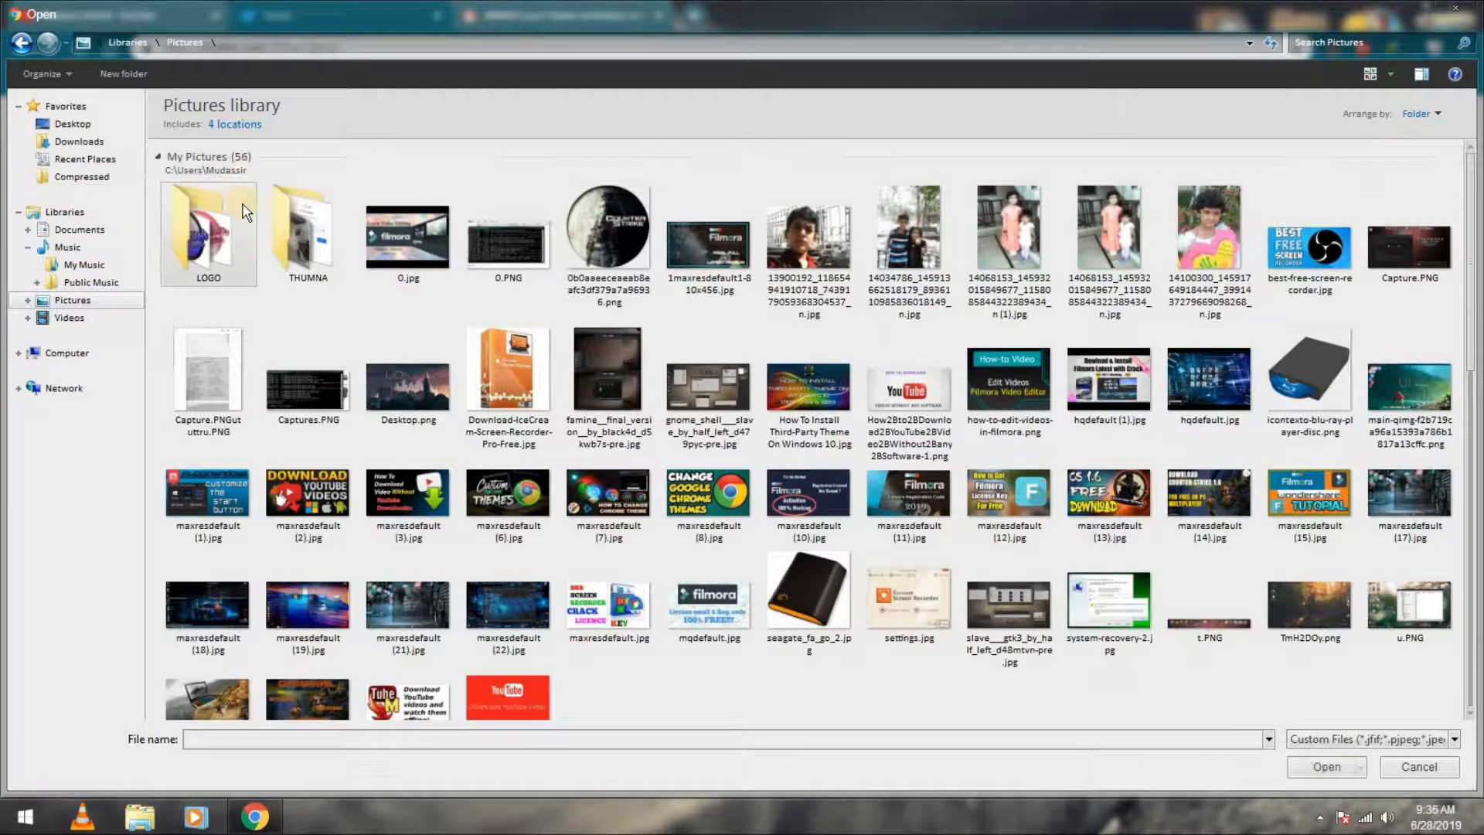
{"action": "double_click", "coordinate": [209, 252]}
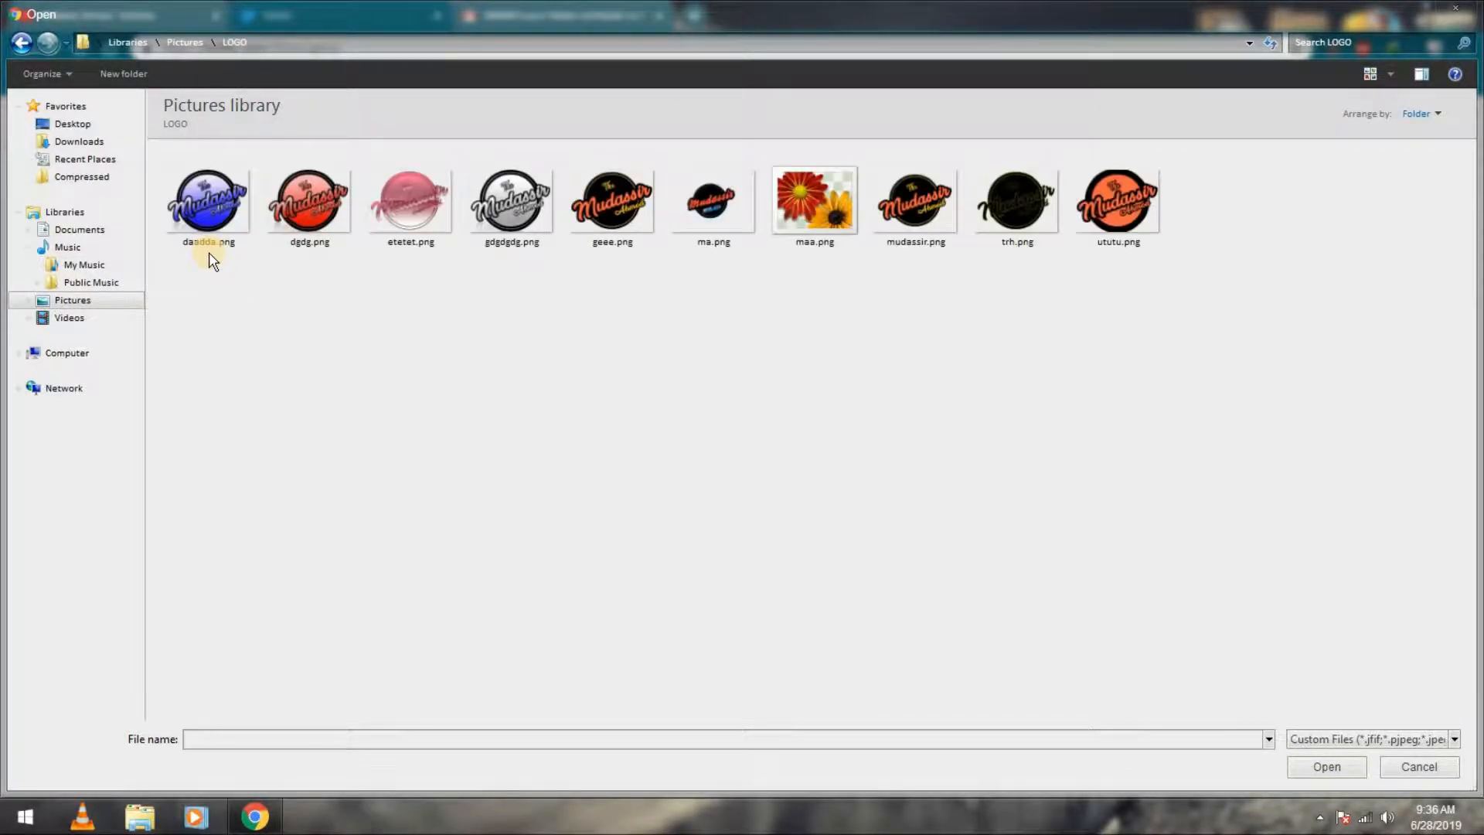
{"action": "key", "text": "BackSpace"}
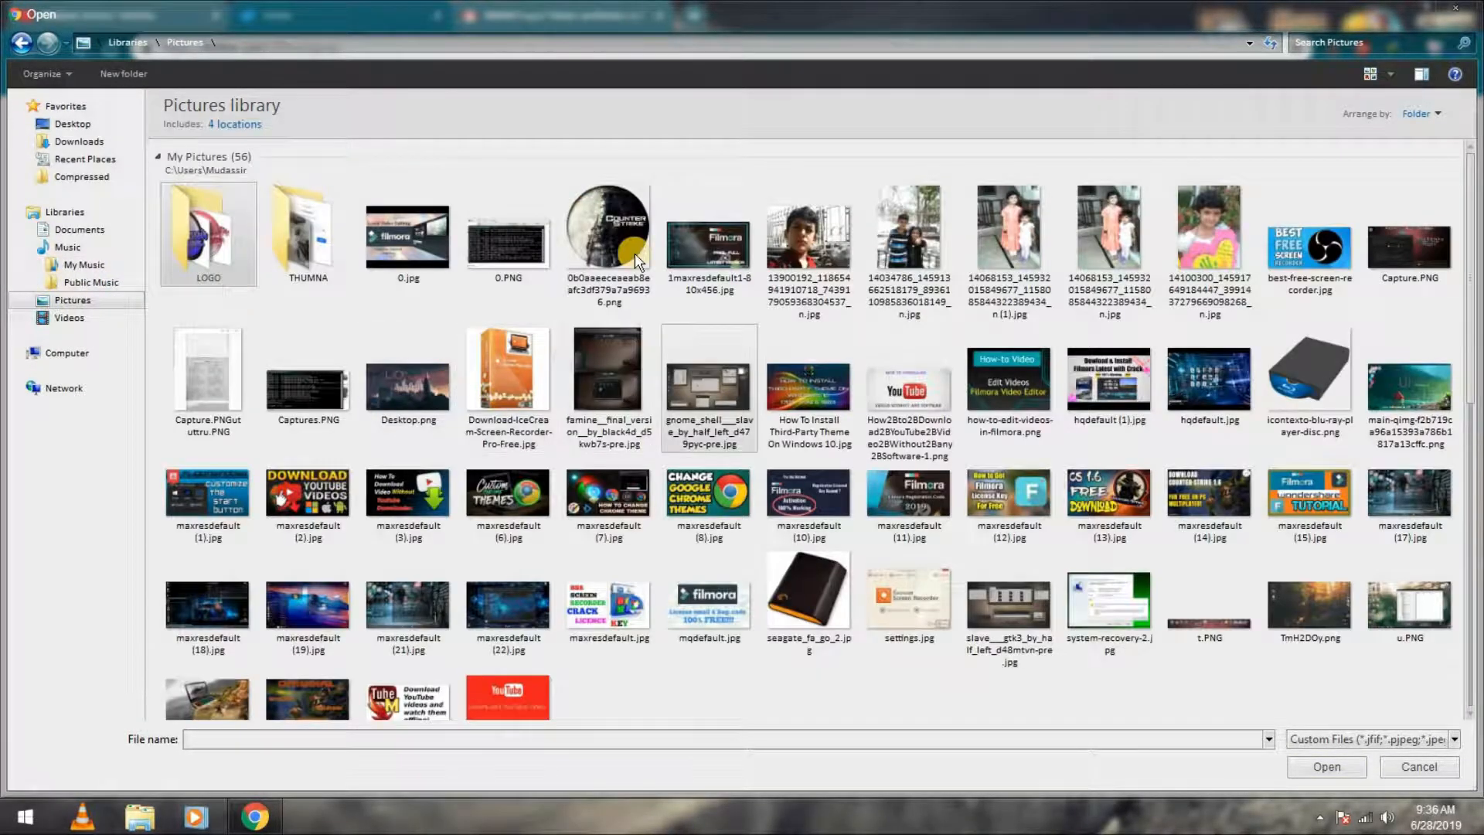
{"action": "double_click", "coordinate": [309, 271]}
{"action": "scroll", "coordinate": [858, 512], "scroll_direction": "down", "scroll_amount": 3}
{"action": "scroll", "coordinate": [858, 511], "scroll_direction": "up", "scroll_amount": 3}
{"action": "double_click", "coordinate": [1310, 344]}
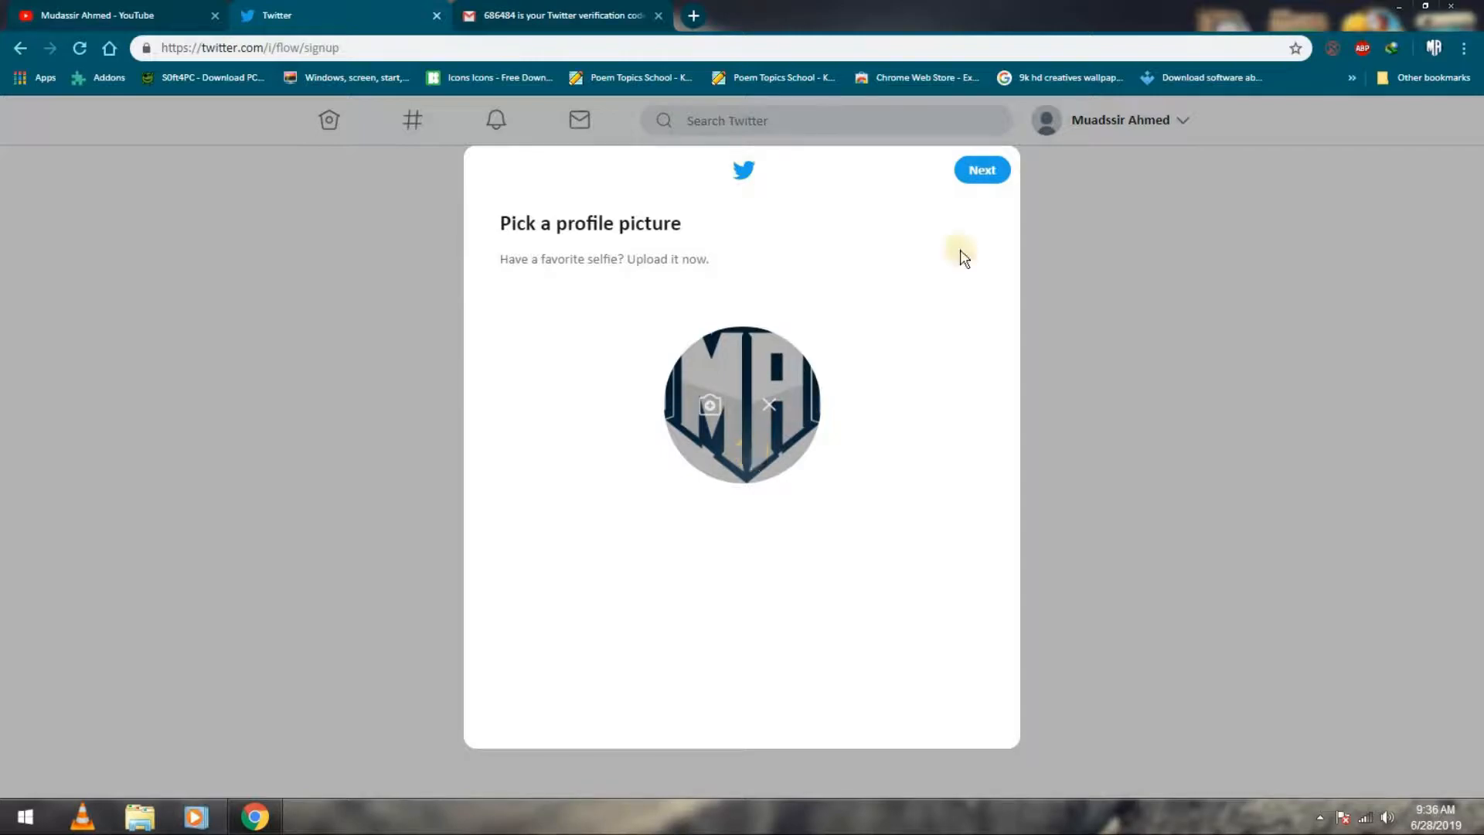
{"action": "left_click", "coordinate": [979, 178]}
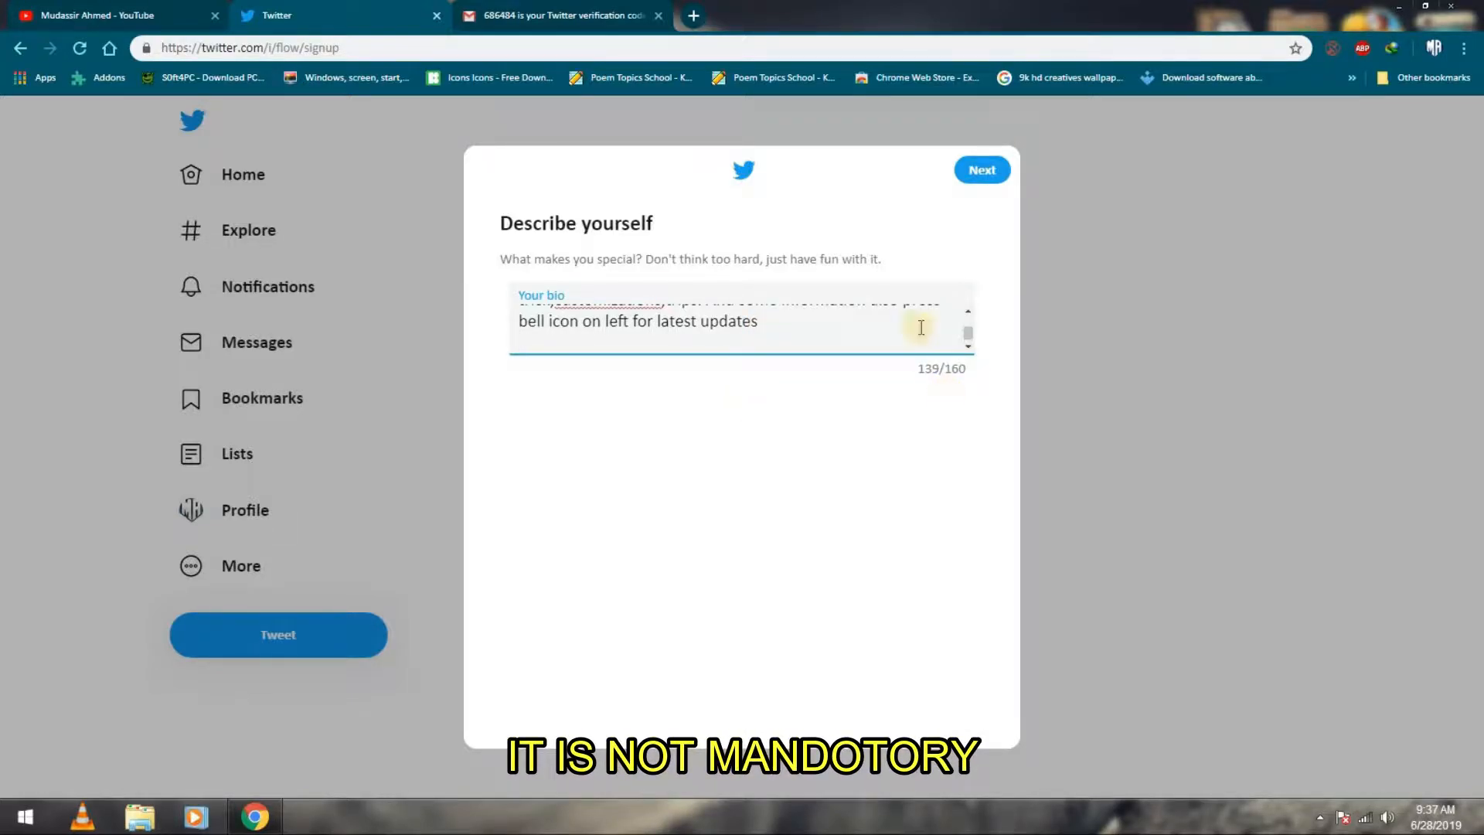
Clear all the text from the bio and skip describing yourself
{"action": "key", "text": "BackSpace"}
{"action": "key", "text": "BackSpace"}
{"action": "key", "text": "BackSpace"}
{"action": "key", "text": "BackSpace"}
{"action": "key", "text": "BackSpace"}
{"action": "key", "text": "BackSpace"}
{"action": "key", "text": "BackSpace"}
{"action": "key", "text": "BackSpace"}
{"action": "key", "text": "BackSpace"}
{"action": "key", "text": "BackSpace"}
{"action": "key", "text": "BackSpace"}
{"action": "key", "text": "BackSpace"}
{"action": "key", "text": "BackSpace"}
{"action": "key", "text": "BackSpace"}
{"action": "key", "text": "BackSpace"}
{"action": "key", "text": "BackSpace"}
{"action": "key", "text": "BackSpace"}
{"action": "key", "text": "BackSpace"}
{"action": "key", "text": "BackSpace"}
{"action": "key", "text": "BackSpace"}
{"action": "key", "text": "BackSpace"}
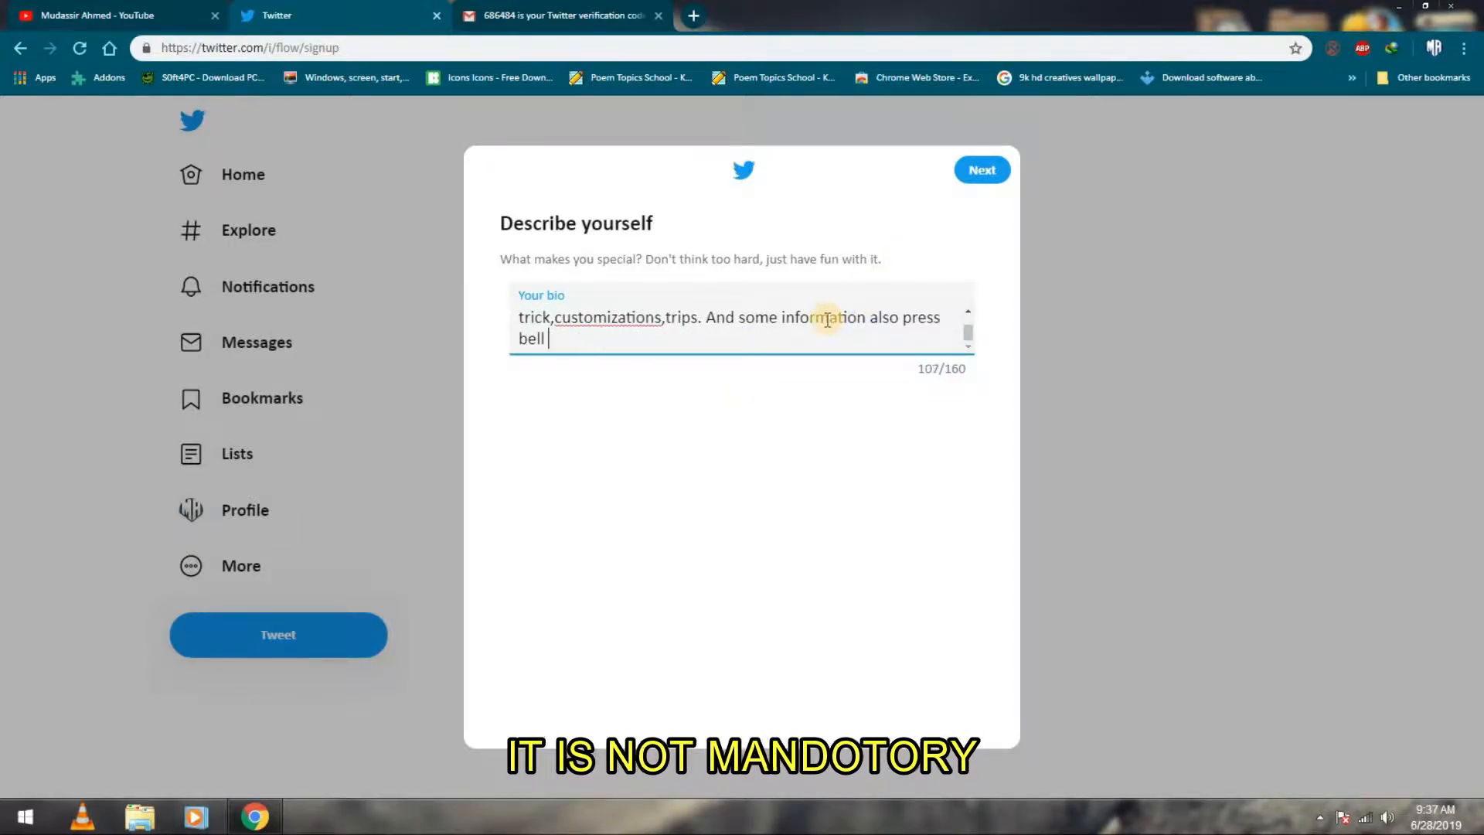
{"action": "left_click", "coordinate": [857, 319]}
{"action": "key", "text": "BackSpace"}
{"action": "key", "text": "BackSpace"}
{"action": "key", "text": "BackSpace"}
{"action": "key", "text": "BackSpace"}
{"action": "key", "text": "BackSpace"}
{"action": "key", "text": "BackSpace"}
{"action": "key", "text": "BackSpace"}
{"action": "key", "text": "BackSpace"}
{"action": "key", "text": "BackSpace"}
{"action": "key", "text": "ctrl+a"}
{"action": "key", "text": "BackSpace"}
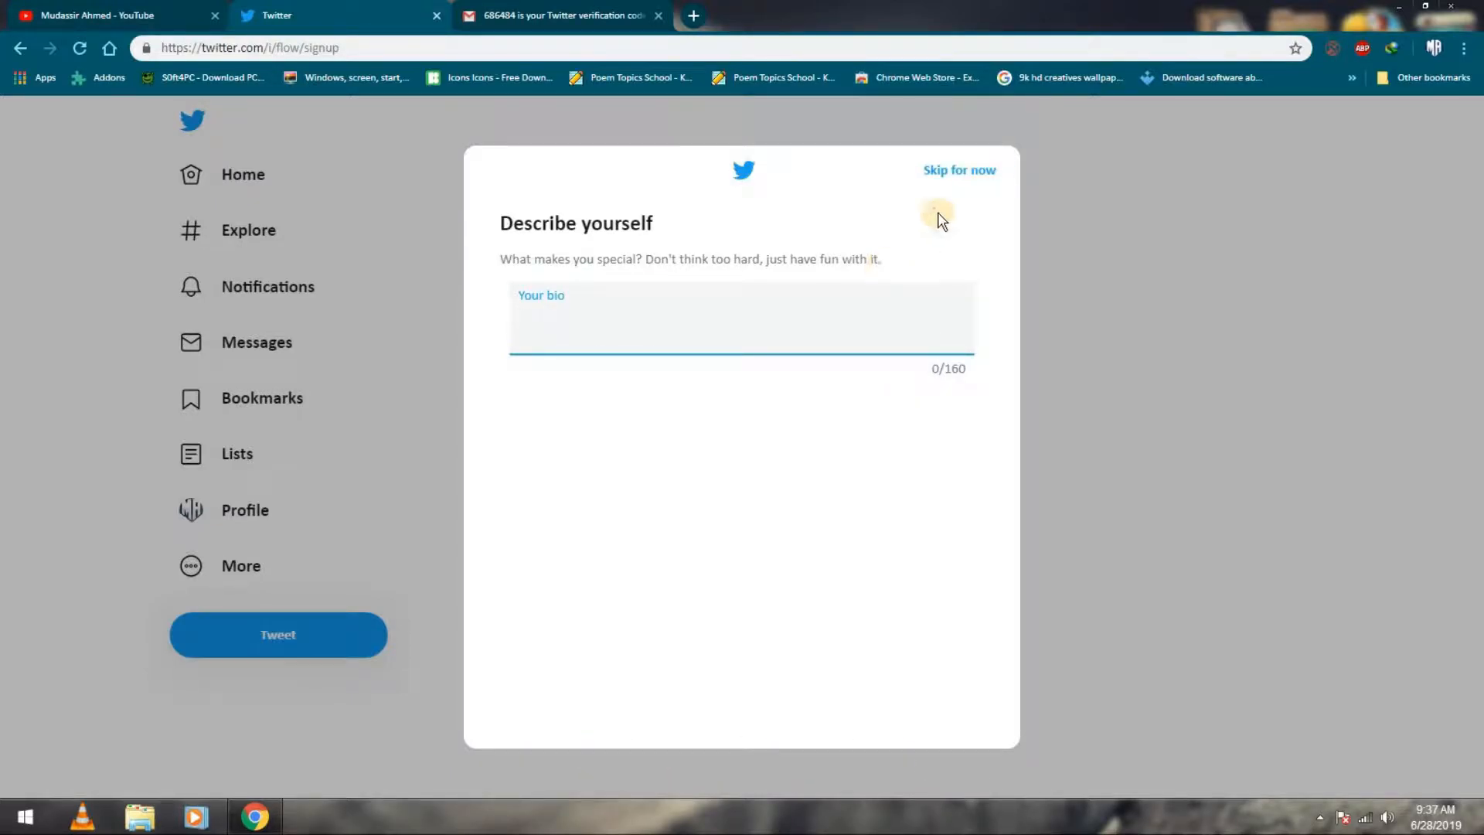
{"action": "left_click", "coordinate": [960, 167]}
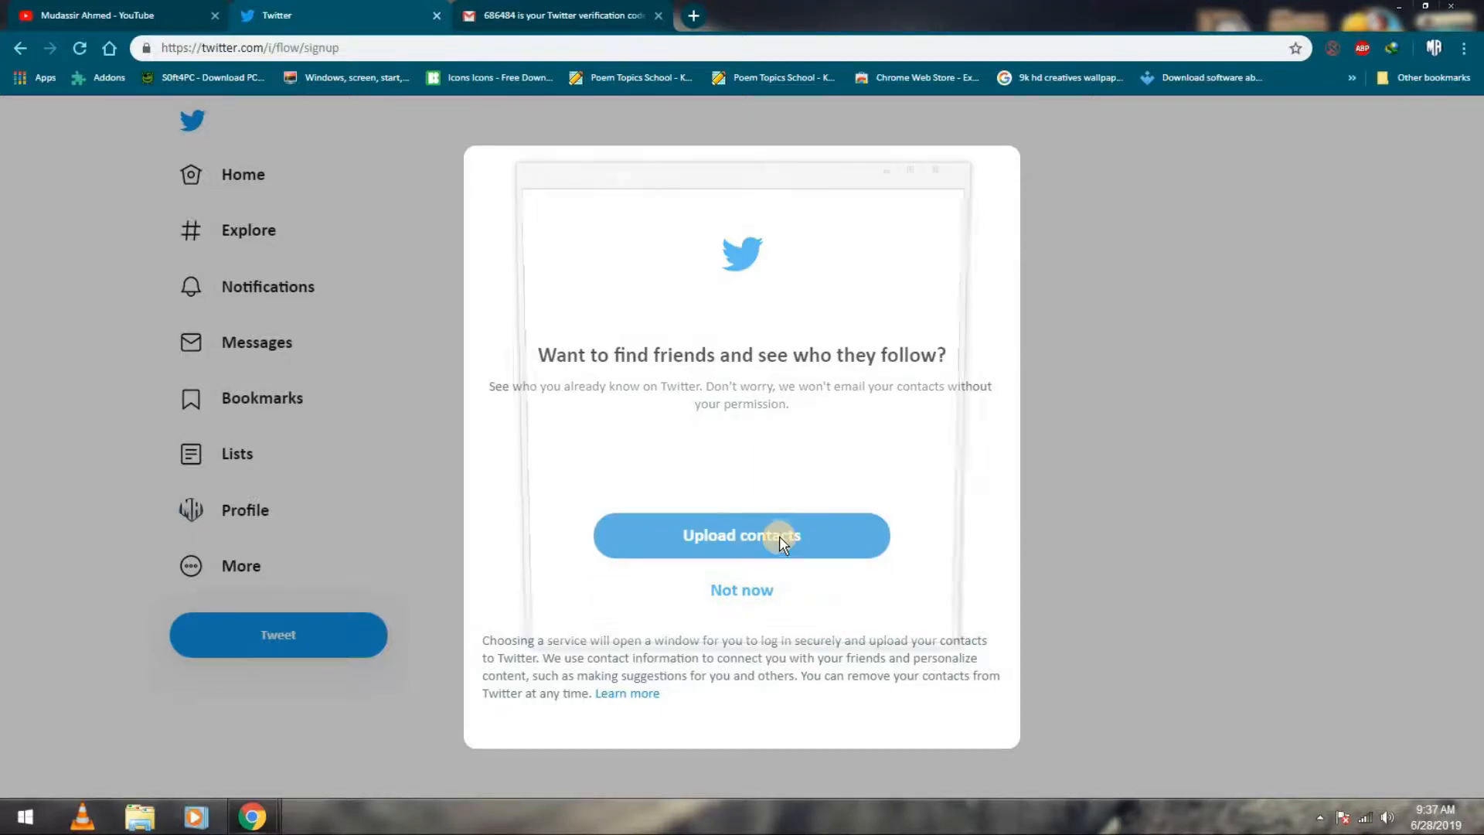
Allow Twitter to access the contacts of the first listed Google account, and decline the repeated offer to upload contacts
{"action": "left_click", "coordinate": [780, 536]}
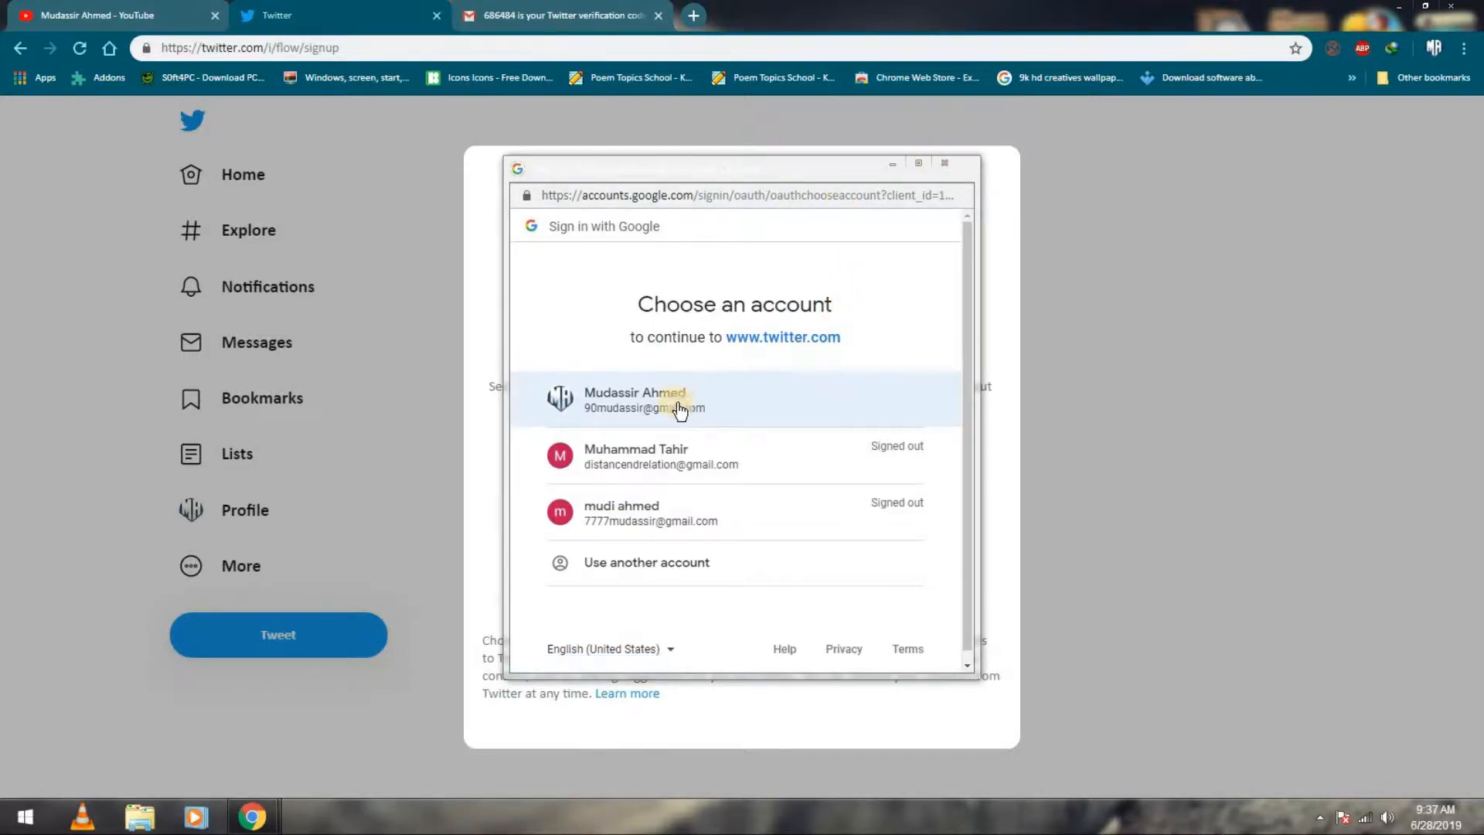
{"action": "left_click", "coordinate": [678, 411]}
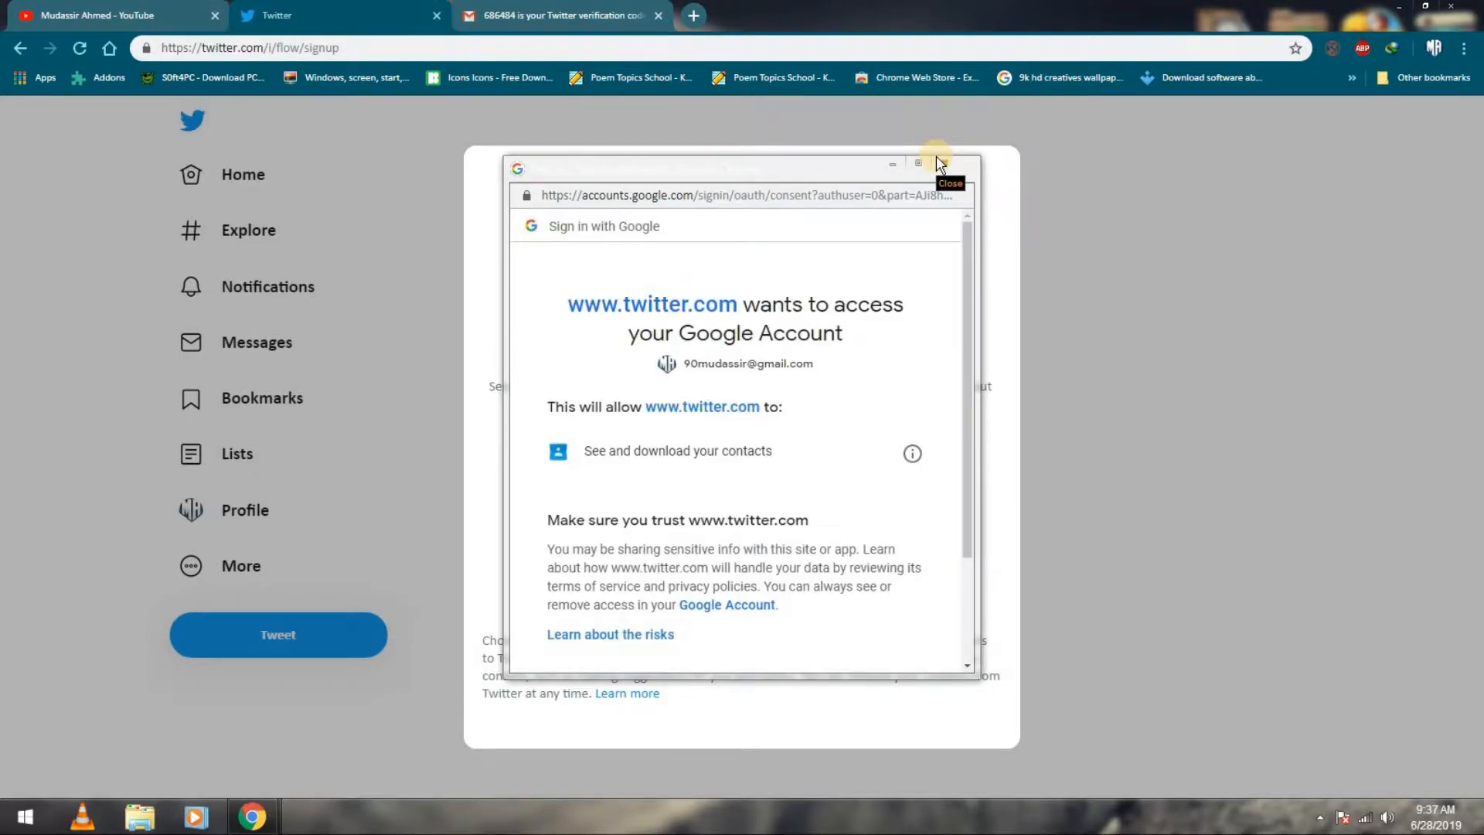
{"action": "scroll", "coordinate": [881, 423], "scroll_direction": "down", "scroll_amount": 1}
{"action": "scroll", "coordinate": [881, 424], "scroll_direction": "down", "scroll_amount": 1}
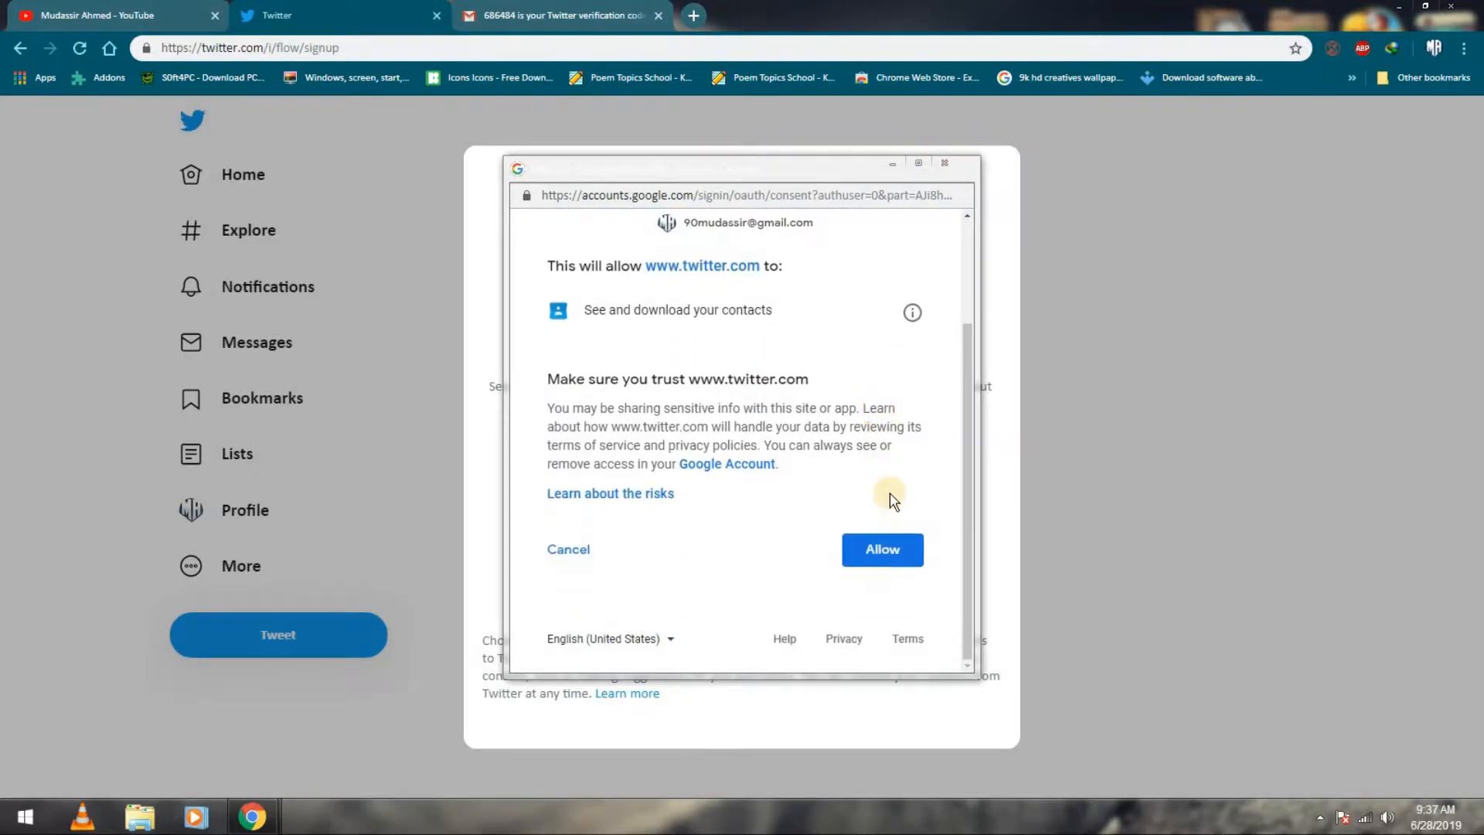
{"action": "left_click", "coordinate": [896, 557]}
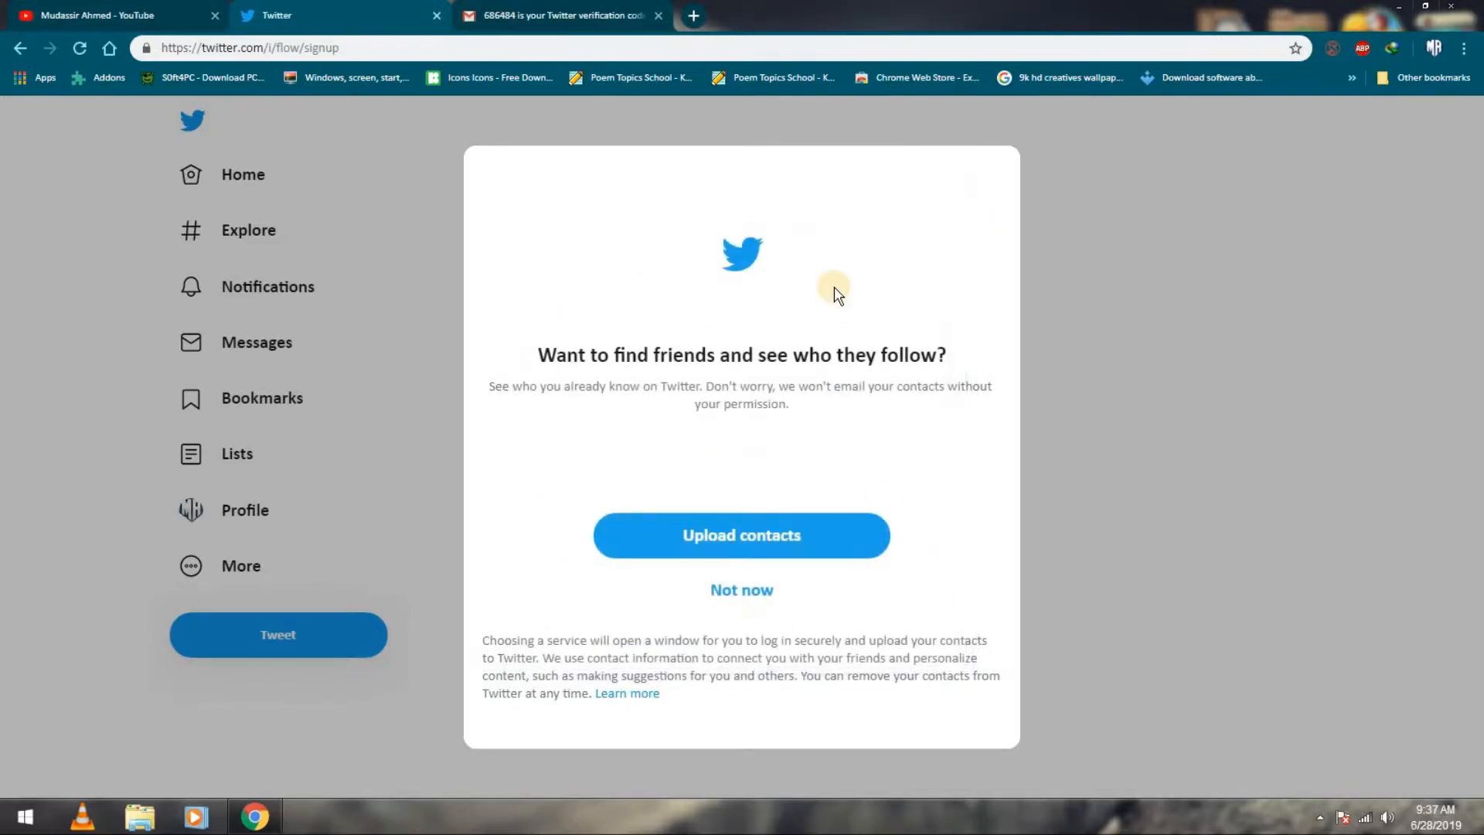
{"action": "left_click", "coordinate": [762, 594]}
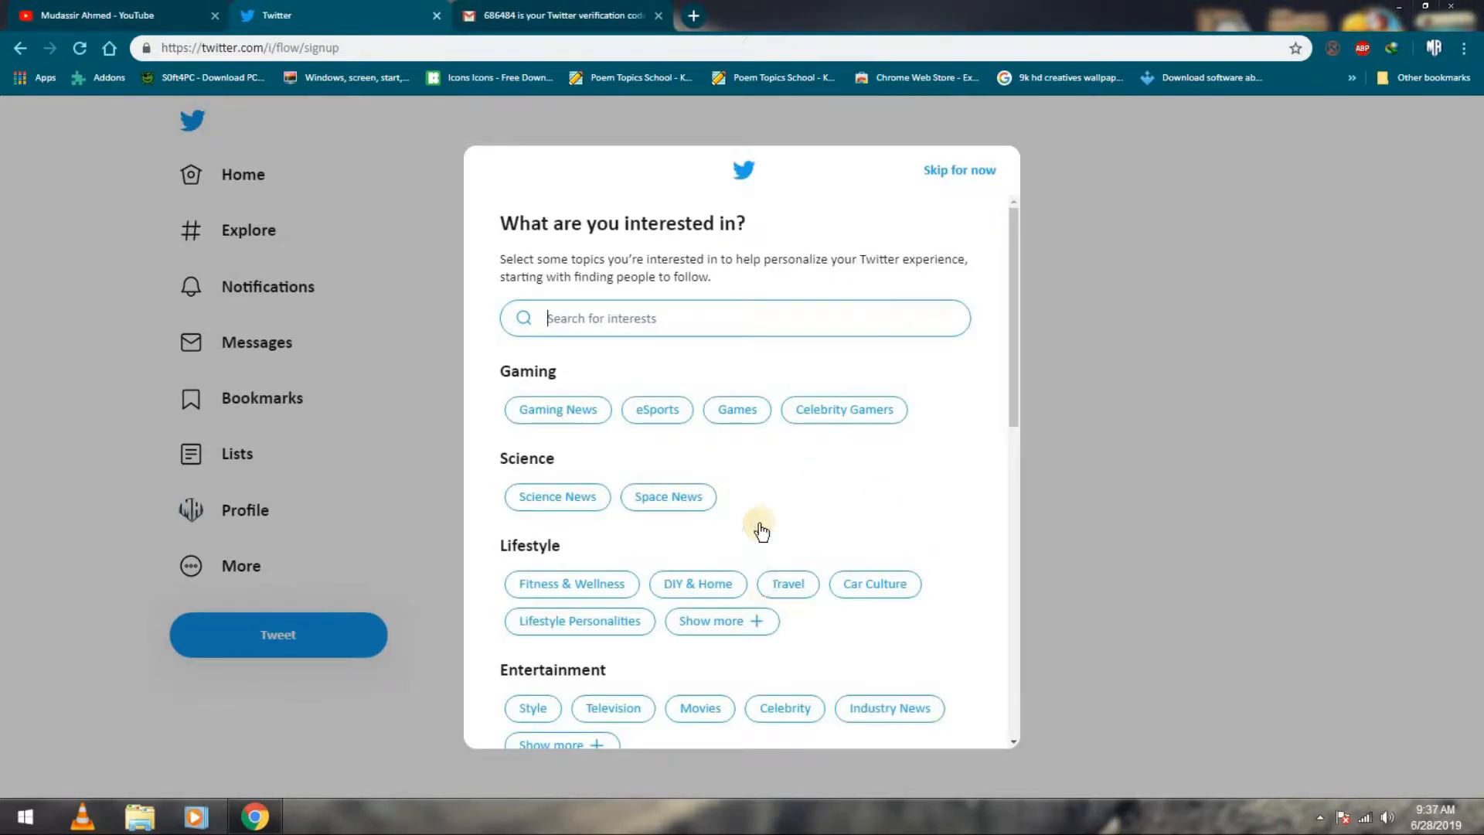
Select Gaming News, eSports and Games as interests, leaving Celebrity Gamers unselected
{"action": "left_click", "coordinate": [602, 419]}
{"action": "left_click", "coordinate": [664, 414]}
{"action": "left_click", "coordinate": [739, 413]}
{"action": "left_click", "coordinate": [879, 424]}
{"action": "left_click", "coordinate": [856, 422]}
Choose Amazing from the Fun topics, pick one more interest further down the list, and continue to the follow suggestions
{"action": "scroll", "coordinate": [864, 601], "scroll_direction": "down", "scroll_amount": 2}
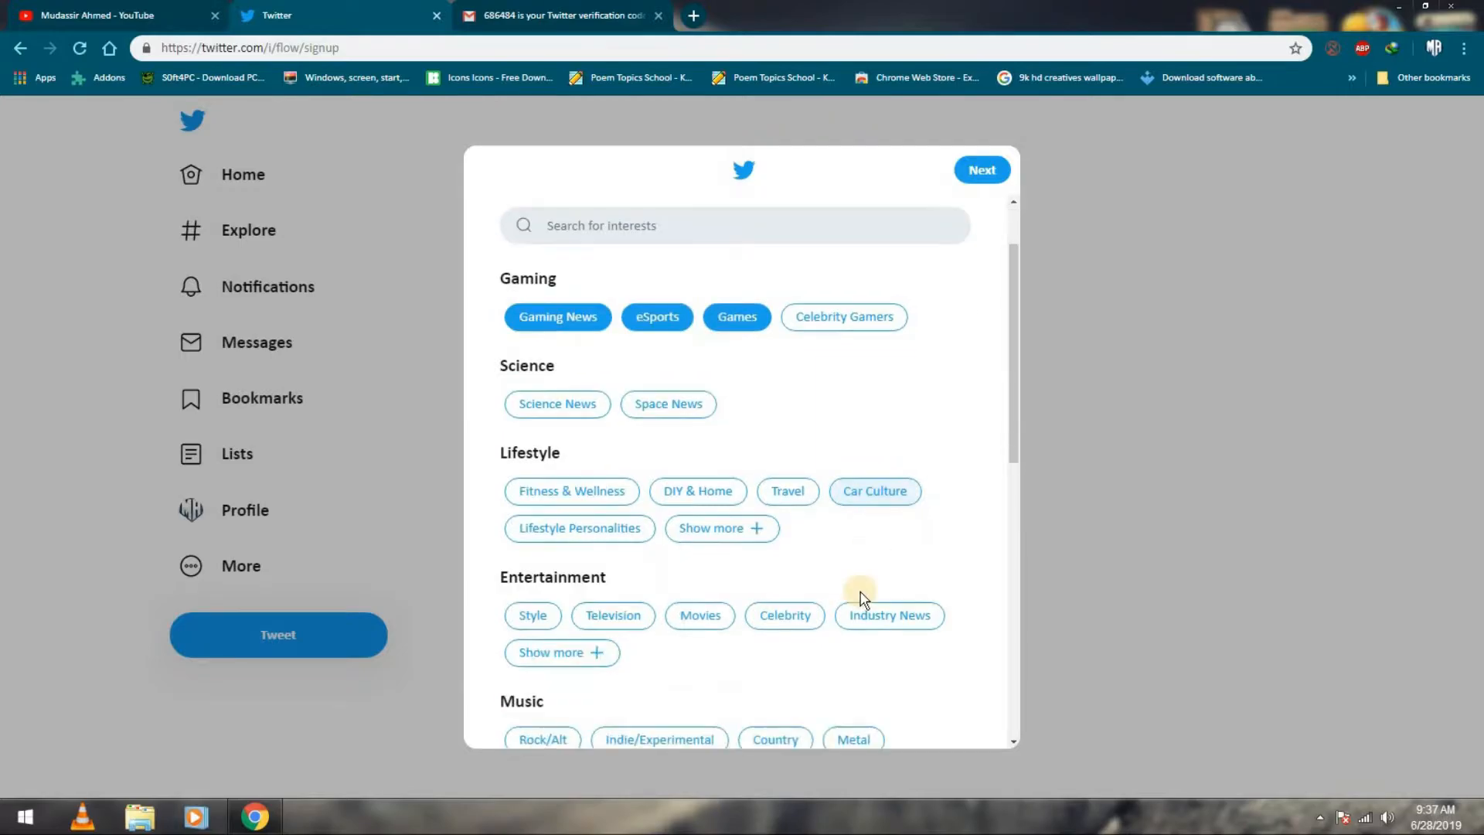
{"action": "scroll", "coordinate": [593, 612], "scroll_direction": "down", "scroll_amount": 1}
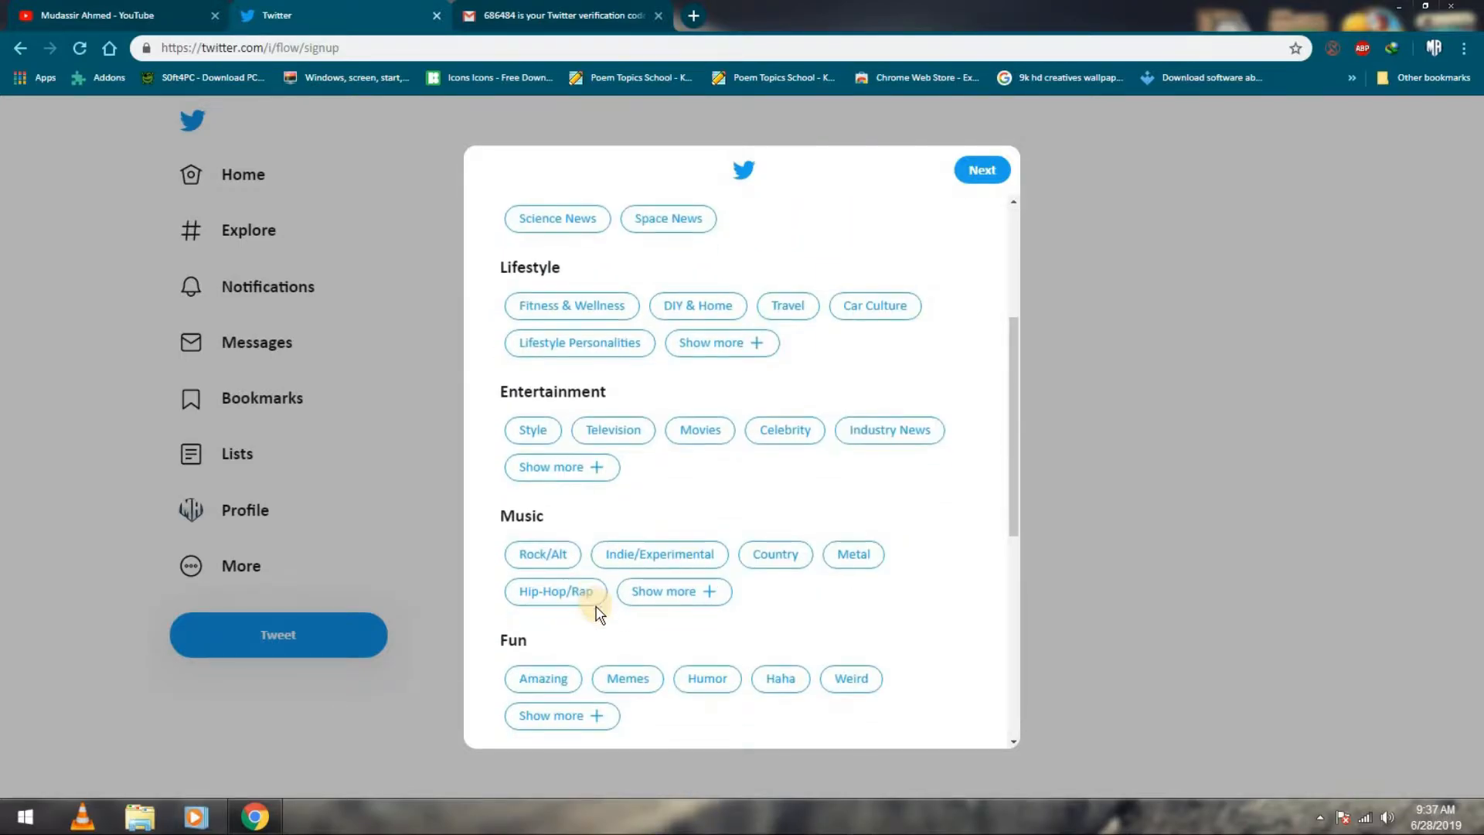
{"action": "left_click", "coordinate": [560, 686]}
{"action": "scroll", "coordinate": [647, 653], "scroll_direction": "down", "scroll_amount": 2}
{"action": "scroll", "coordinate": [570, 619], "scroll_direction": "down", "scroll_amount": 2}
{"action": "left_click", "coordinate": [735, 431]}
{"action": "left_click", "coordinate": [962, 175]}
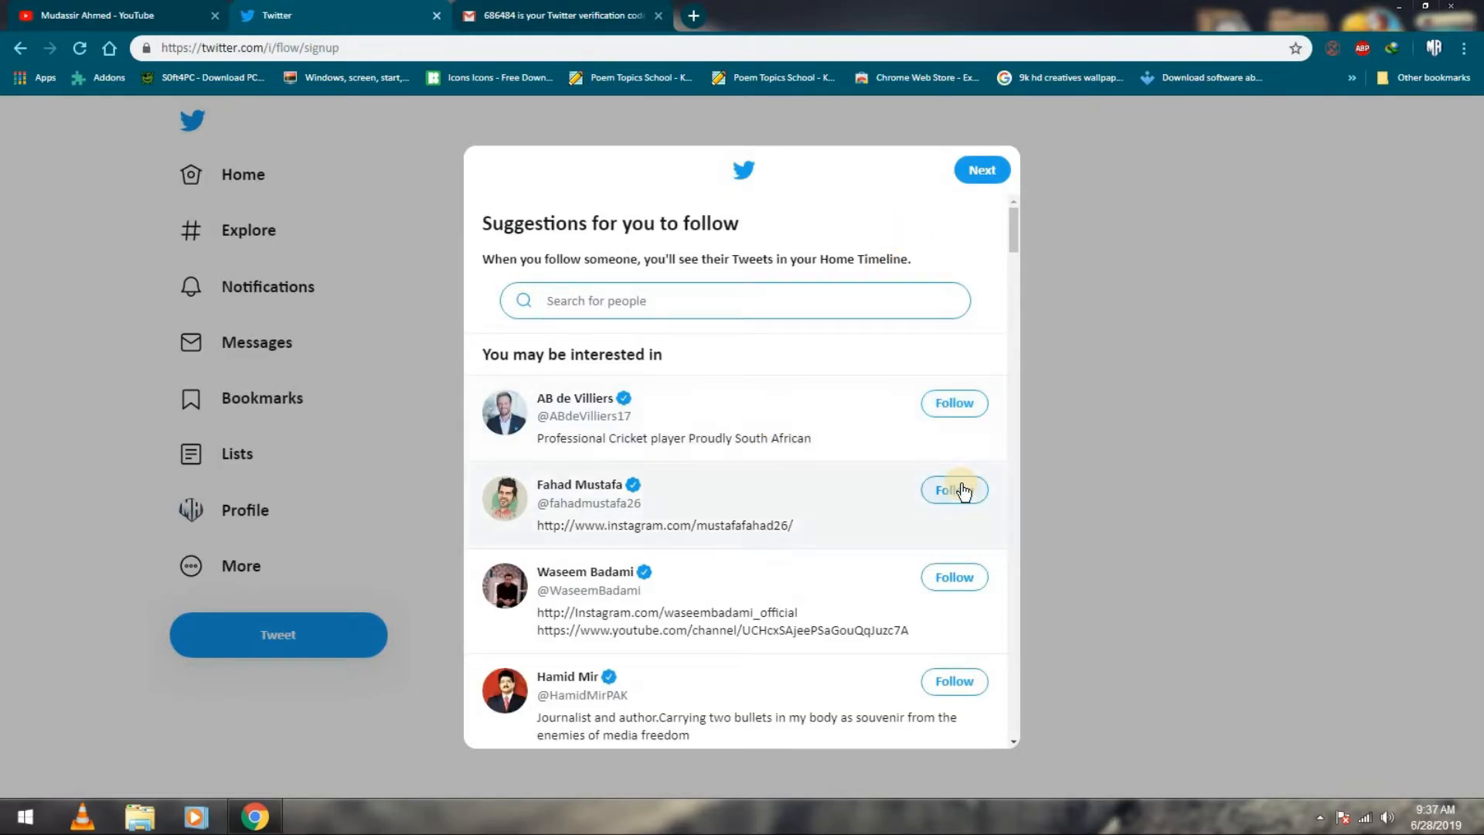
Follow Fahad Mustafa from the suggested accounts and finish the sign-up
{"action": "left_click", "coordinate": [987, 494]}
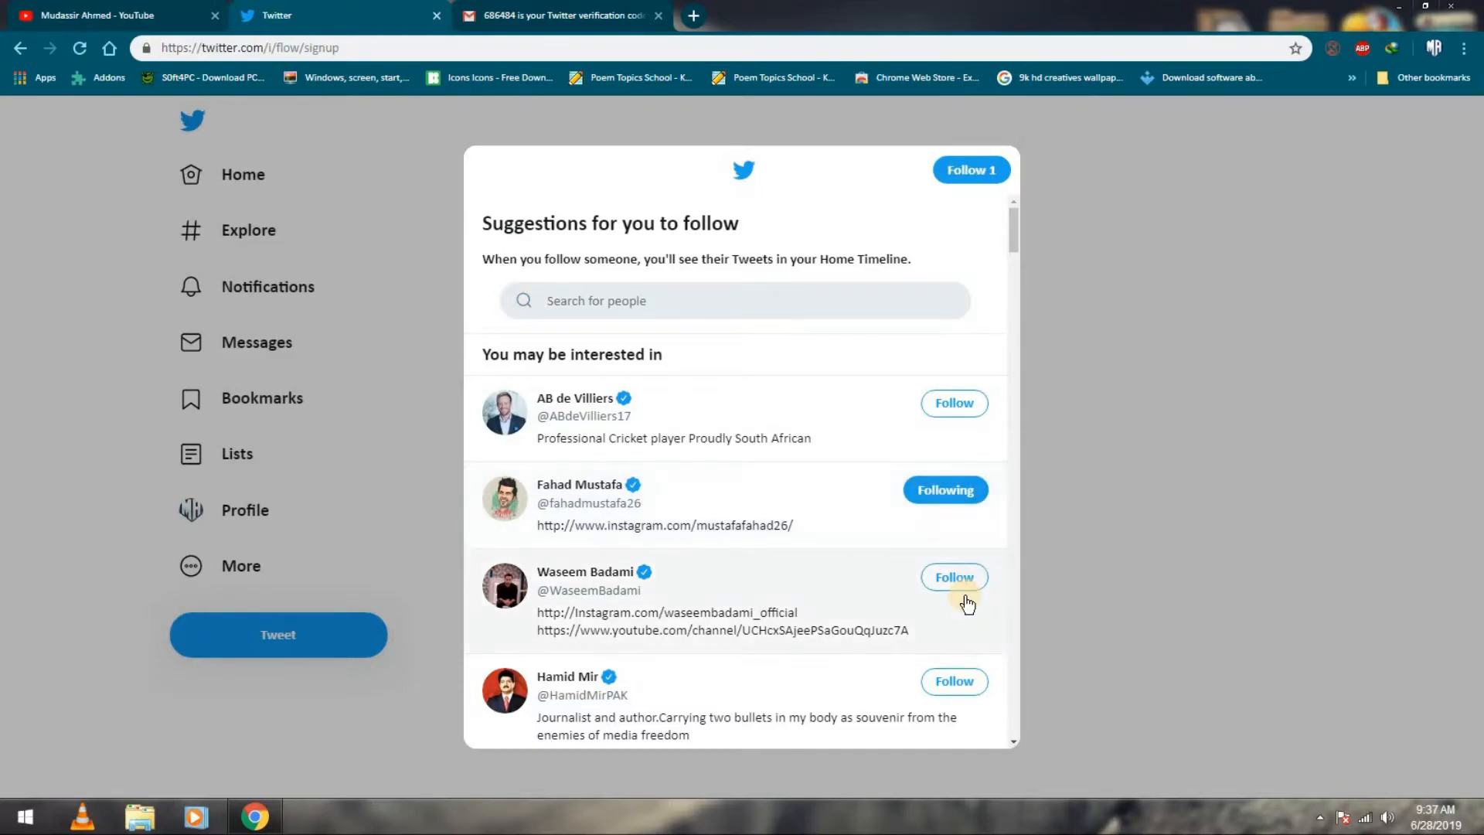
{"action": "scroll", "coordinate": [966, 564], "scroll_direction": "down", "scroll_amount": 3}
{"action": "scroll", "coordinate": [967, 564], "scroll_direction": "up", "scroll_amount": 3}
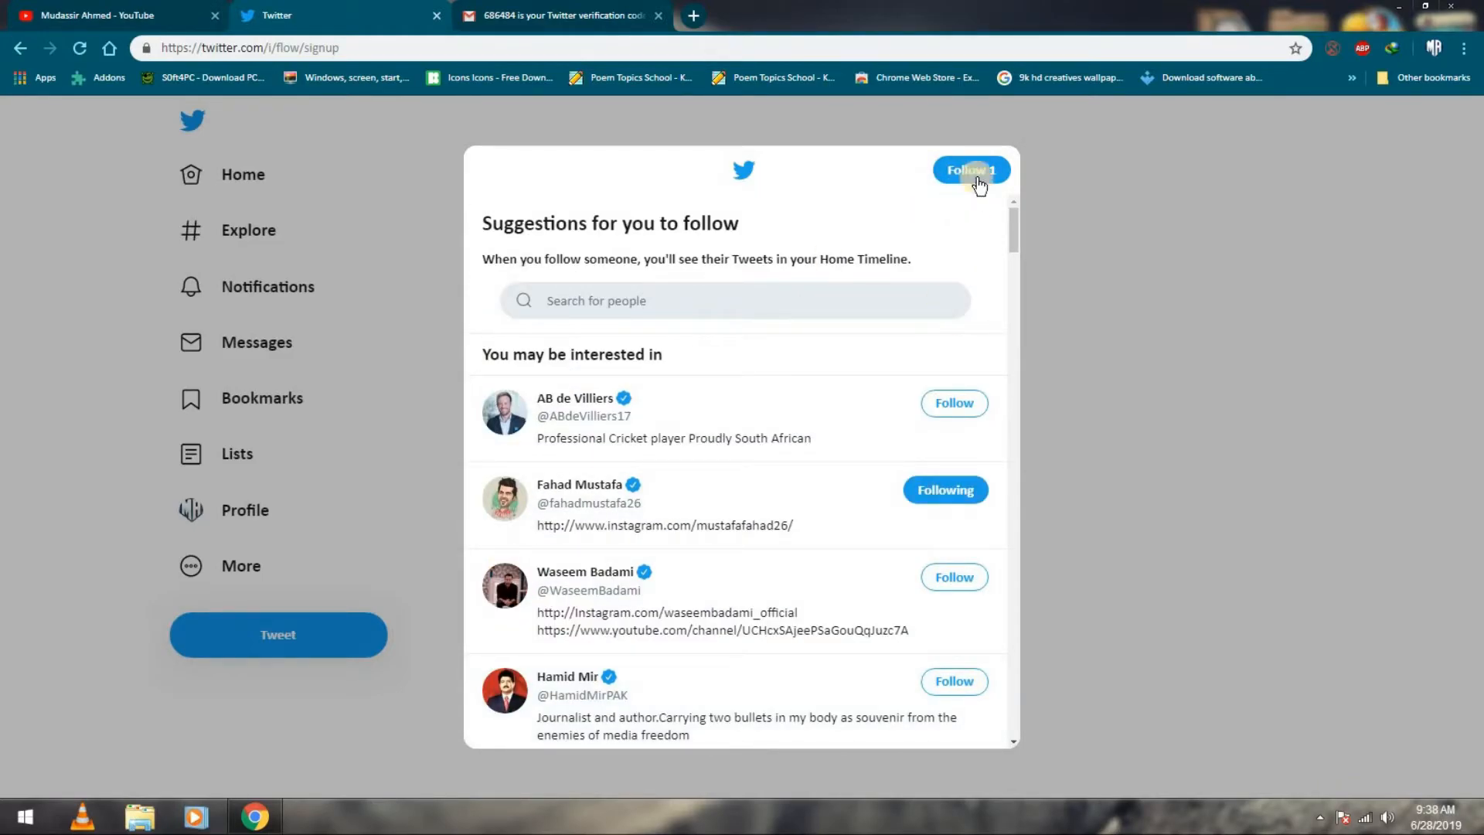
{"action": "left_click", "coordinate": [961, 191]}
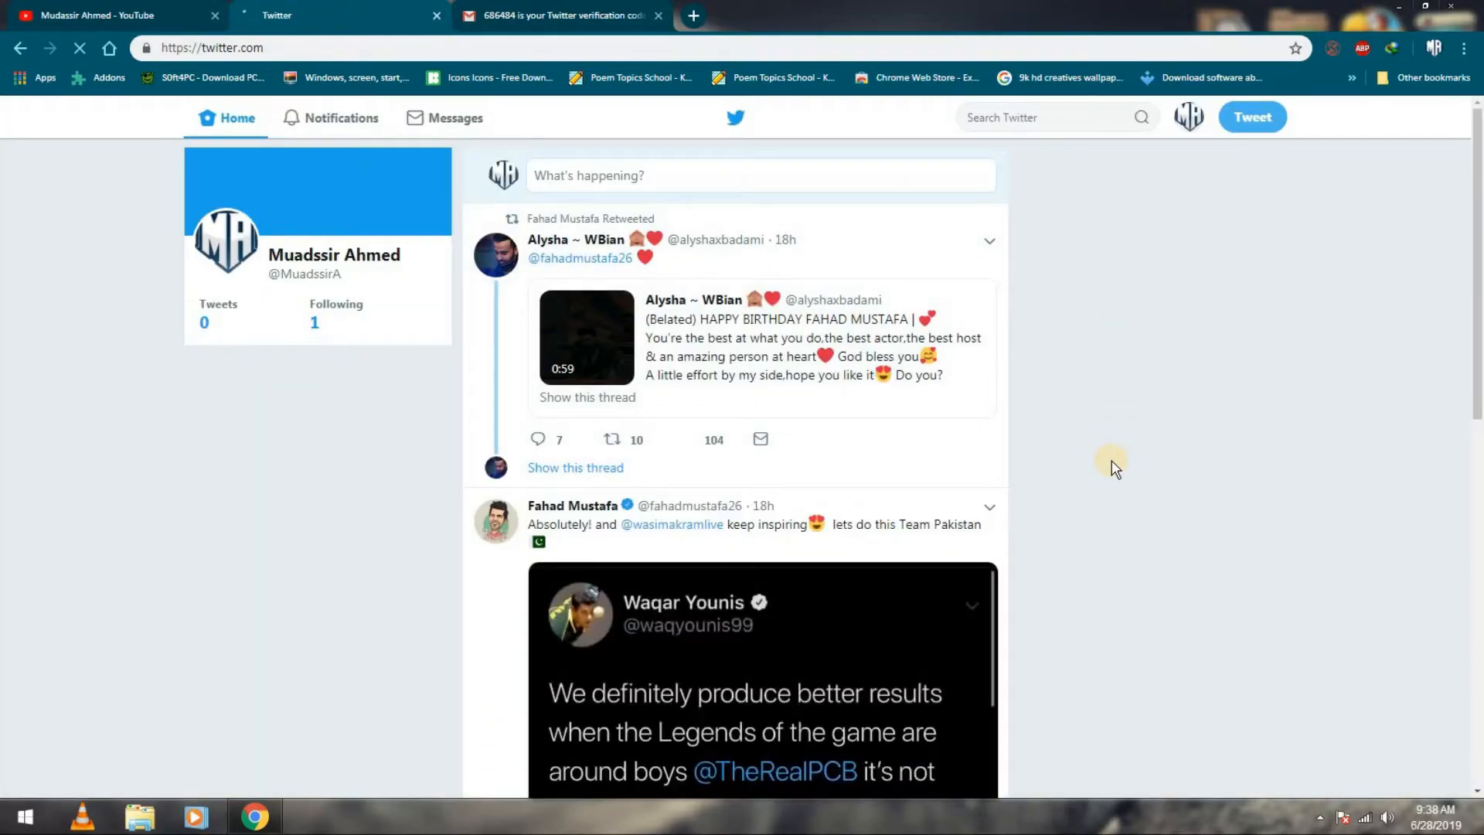
Look through the tweets and follow suggestions in the new account's home timeline
{"action": "scroll", "coordinate": [1114, 467], "scroll_direction": "down", "scroll_amount": 8}
{"action": "scroll", "coordinate": [1113, 467], "scroll_direction": "down", "scroll_amount": 2}
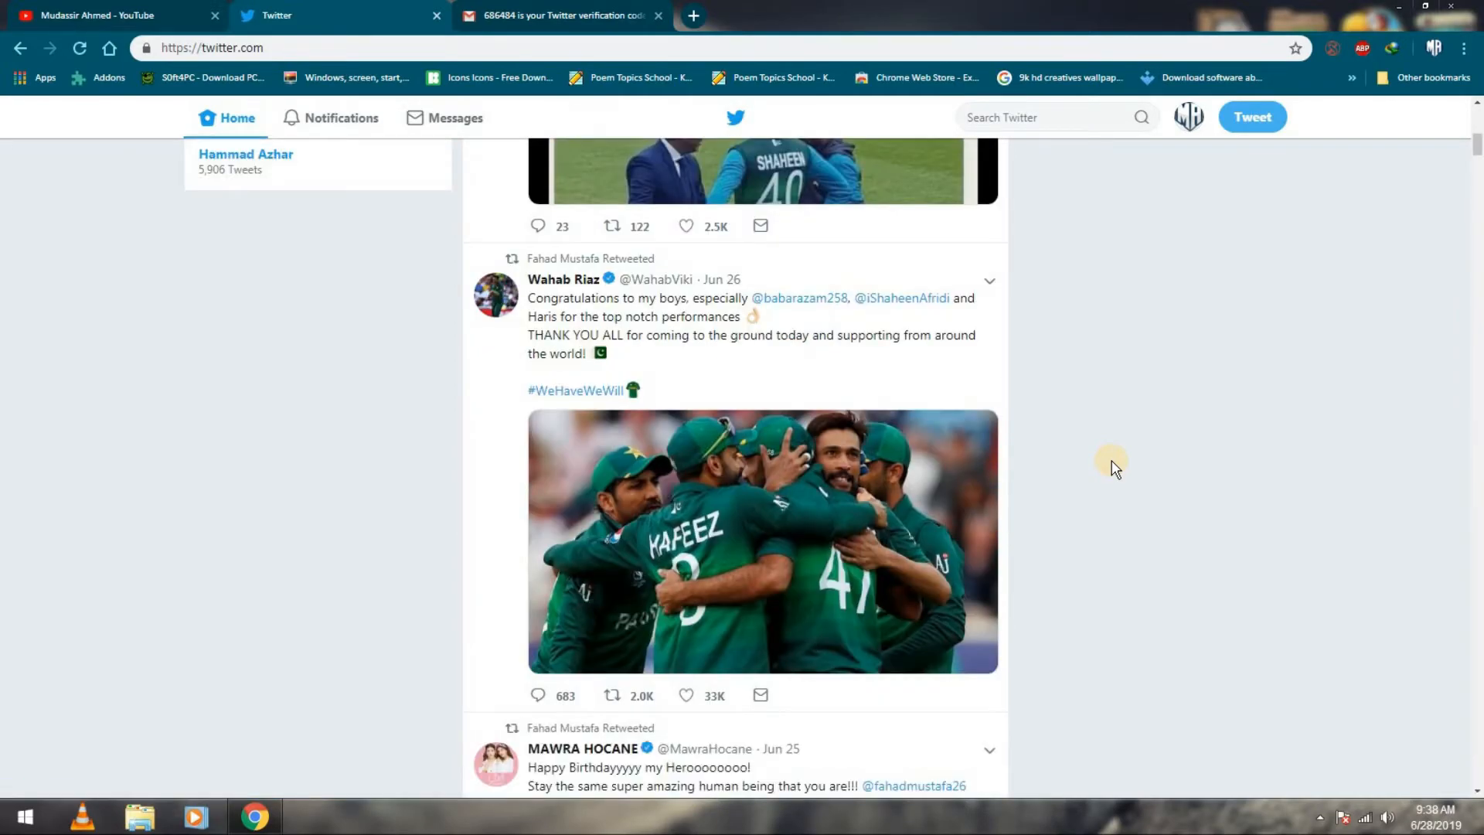
{"action": "scroll", "coordinate": [1113, 464], "scroll_direction": "down", "scroll_amount": 3}
{"action": "scroll", "coordinate": [1113, 464], "scroll_direction": "down", "scroll_amount": 3}
{"action": "scroll", "coordinate": [1113, 466], "scroll_direction": "down", "scroll_amount": 5}
{"action": "scroll", "coordinate": [1114, 466], "scroll_direction": "down", "scroll_amount": 1}
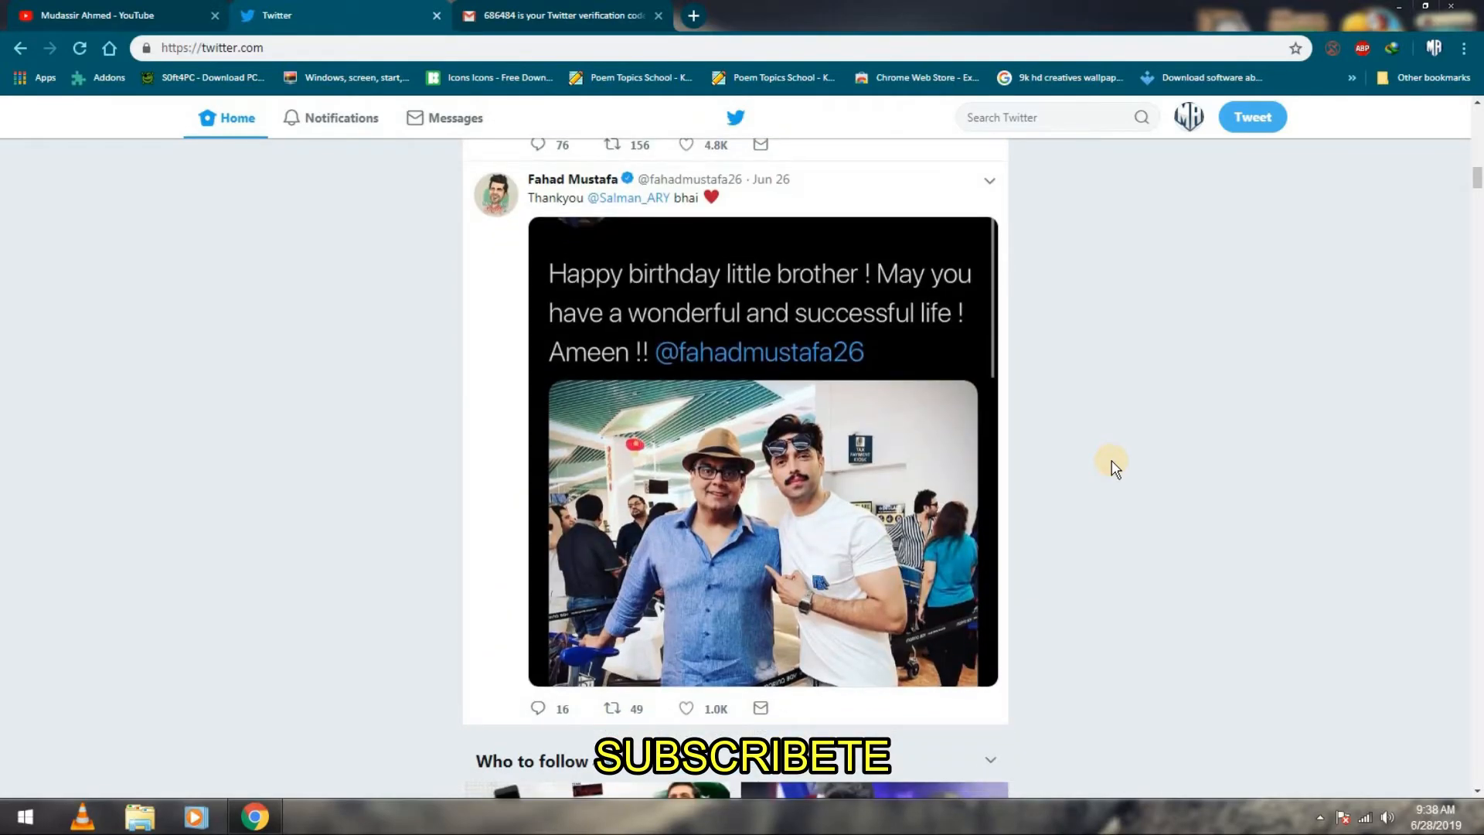
{"action": "scroll", "coordinate": [1114, 466], "scroll_direction": "down", "scroll_amount": 7}
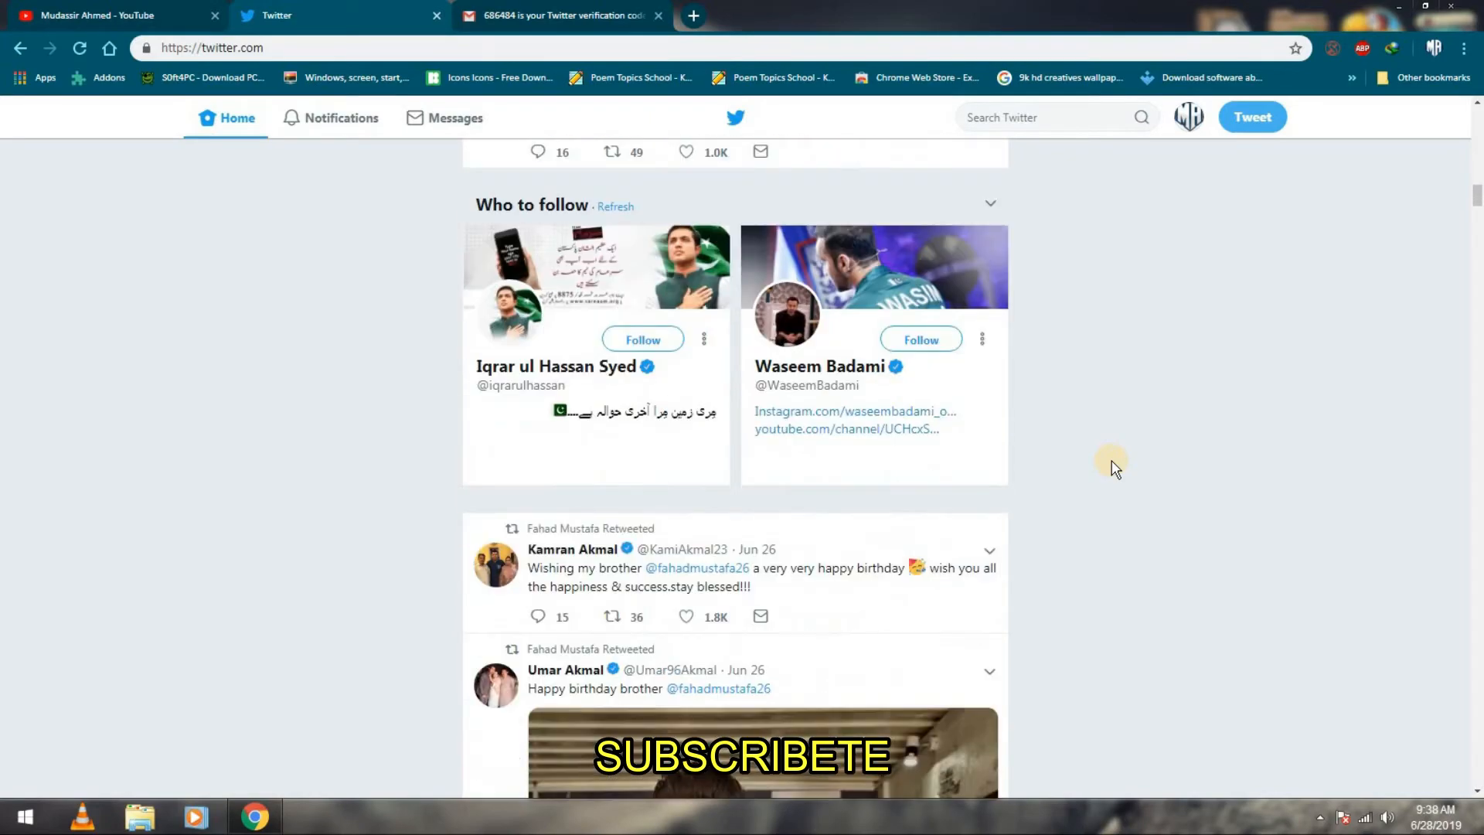
Switch to the Gmail page with the Twitter verification email
{"action": "left_click", "coordinate": [569, 8]}
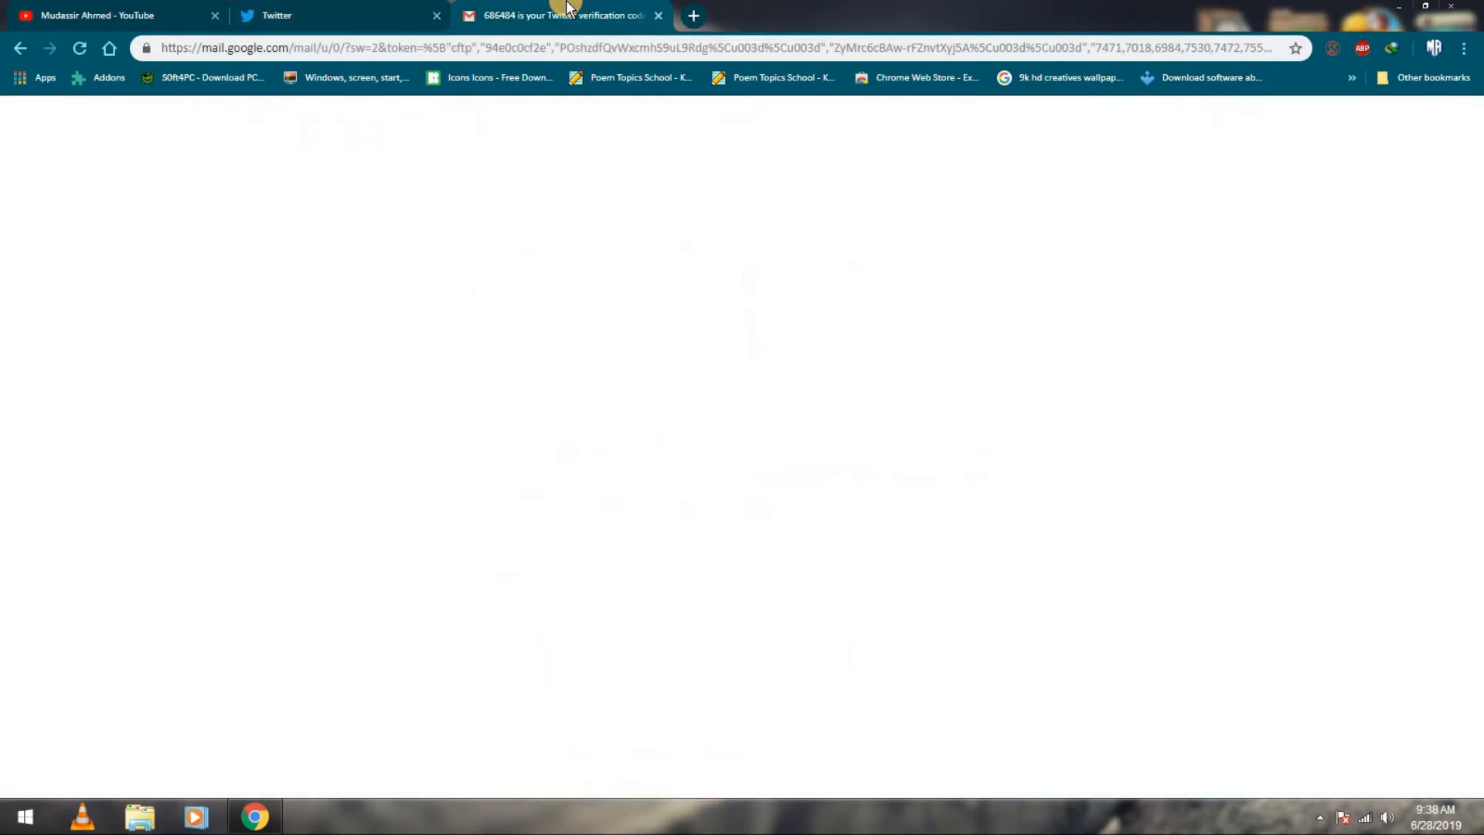